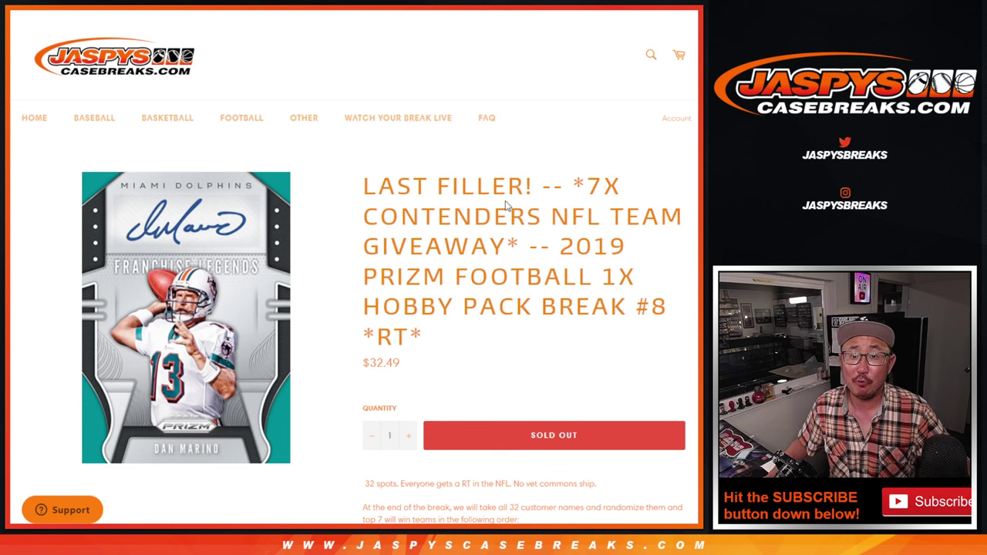
Highlight '2019', 'LAST FILLER!' and '7X CONTENDERS NFL TEAM GIVEAWAY' in the break title
double_click(563, 245)
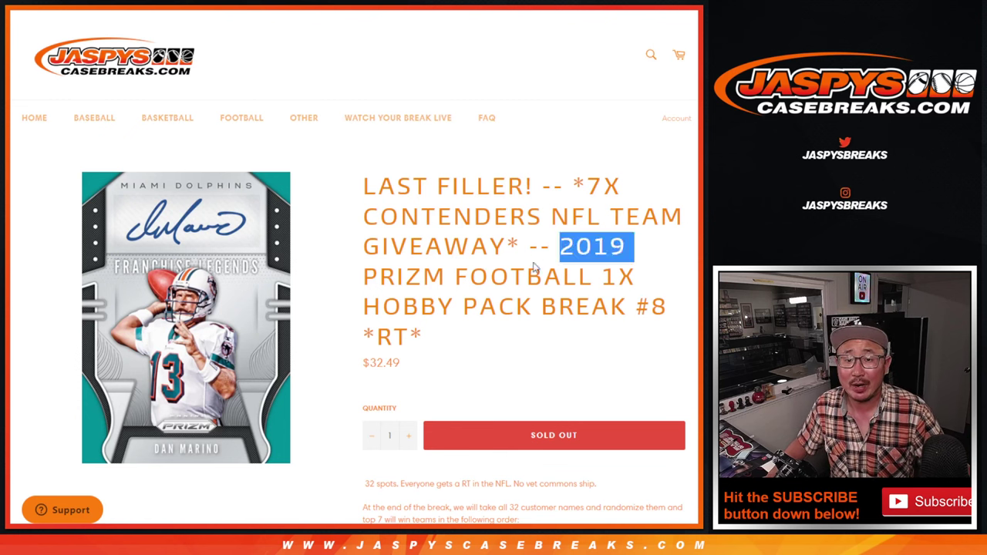
left_click(505, 276)
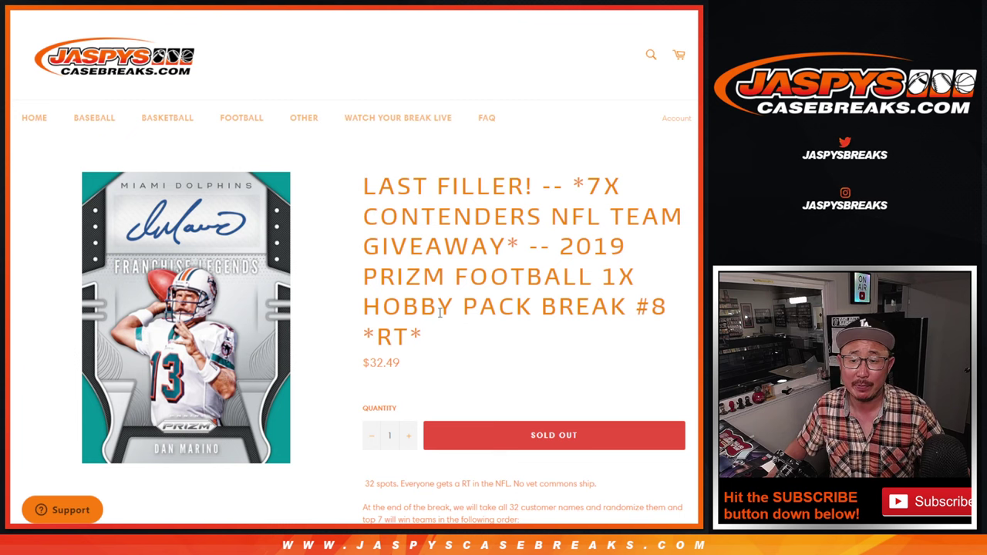
left_click_drag(538, 182, 348, 176)
left_click(348, 177)
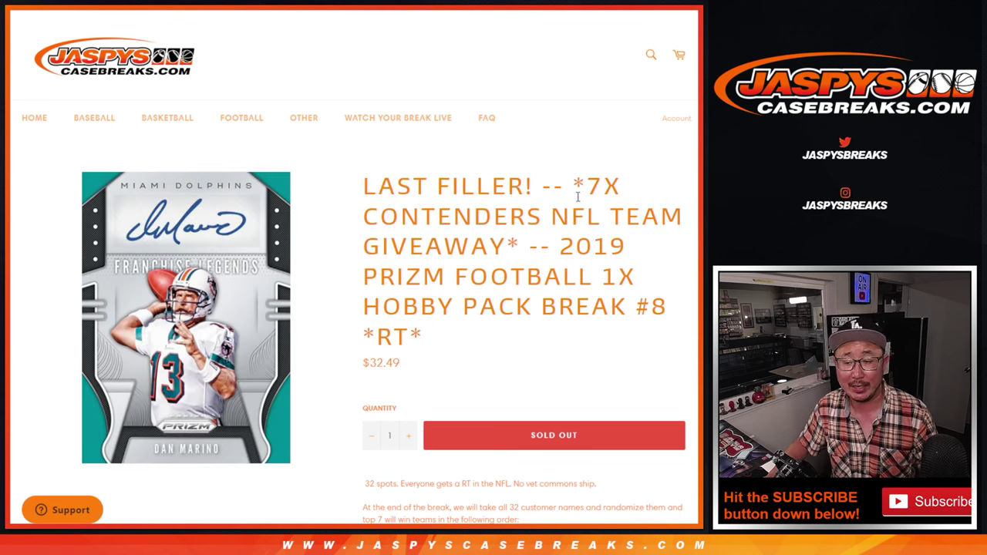
left_click_drag(583, 185, 507, 247)
left_click(574, 254)
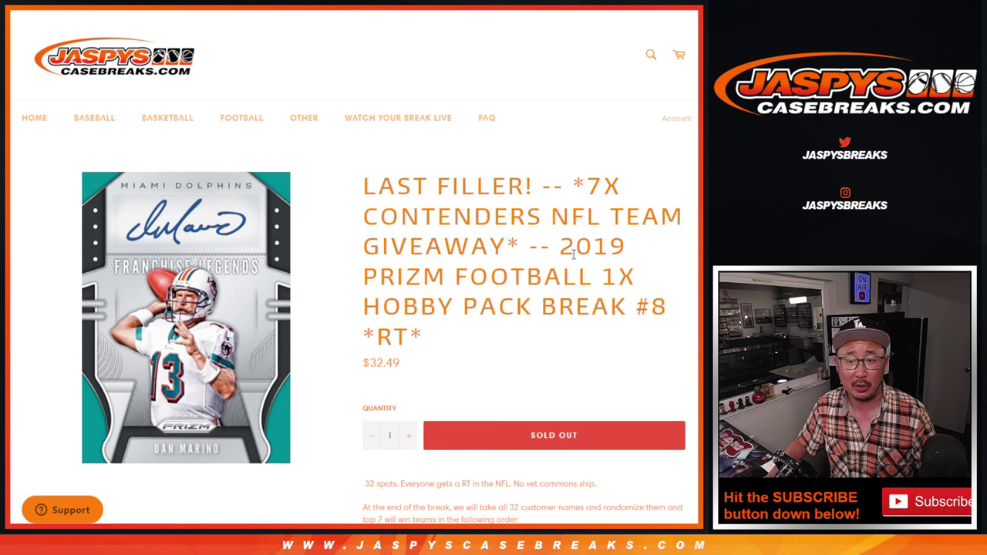
Highlight the product page's team order from NE through BAL
scroll(590, 365, "down", 5)
left_click_drag(386, 199, 394, 348)
left_click(395, 344)
scroll(425, 278, "up", 5)
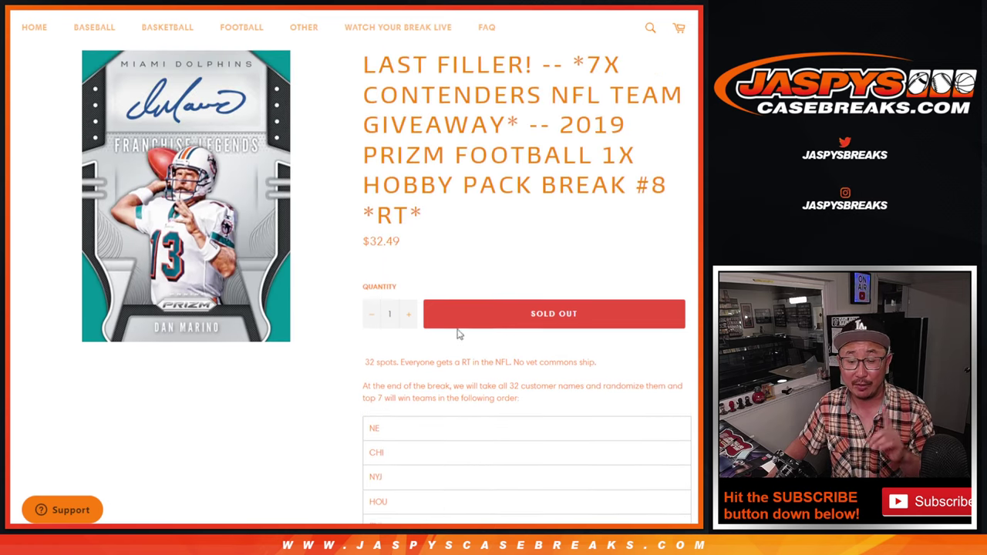
Replace the List Randomizer entries with the 32 NFL team names, then roll two dice (1 and 4)
key("ctrl+Tab")
scroll(297, 247, "up", 2)
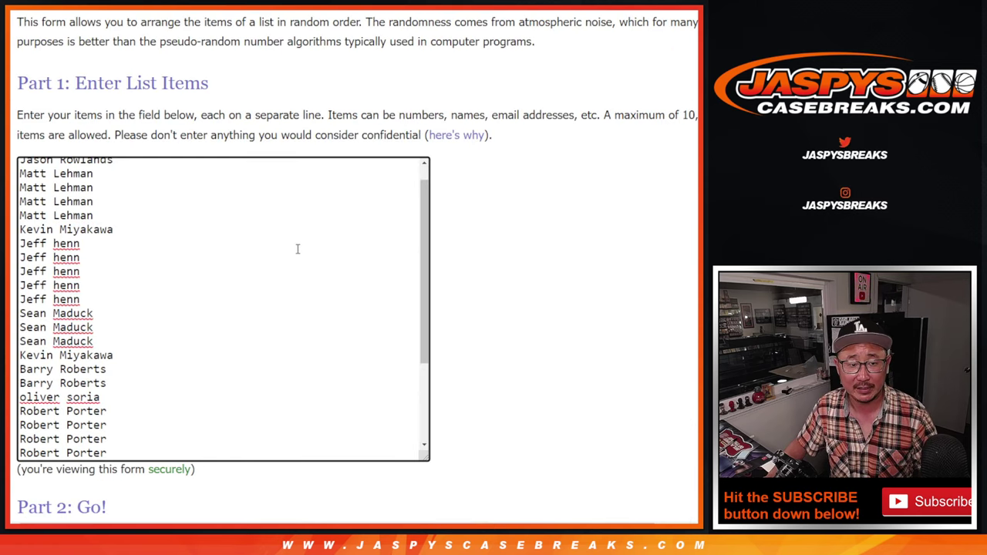
scroll(298, 247, "down", 2)
scroll(298, 247, "up", 3)
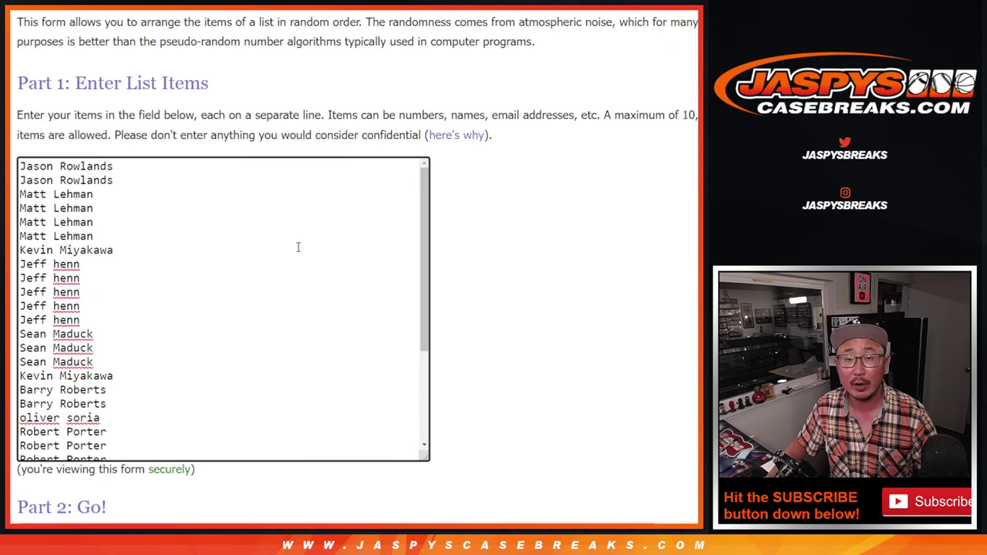
scroll(298, 247, "down", 3)
key("ctrl+a")
type("ARIZONA CARDINALS ATLANTA FALCONS BALTIMORE RAVENS BUFFALO BILLS CAROLINA PANTHERS CHICAGO BEARS CINCINNATI BENGALS CLEVELAND BROWNS DALLAS COWBOYS DENVER BRONCOS DETROIT LIONS GREEN BAY PACKERS HOUSTON TEXANS INDIANAPOLIS COLTS JACKSONVILLE JAGUARS KANSAS CITY CHIEFS LAS VEGAS RAIDERS LOS ANGELES CHARGERS LOS ANGELES RAMS MIAMI DOLPHINS MINNESOTA VIKINGS NEW ENGLAND PATRIOTS NEW ORLEANS SAINTS NEW YORK GIANTS NEW YORK JETS PHILADELPHIA EAGLES PITTSBURGH STEELERS SAN FRANCISCO 49ERS SEATTLE SEAHAWKS TAMPA BAY BUCCANEERS TENNESSEE TITANS WASHINGTON COMMANDERS")
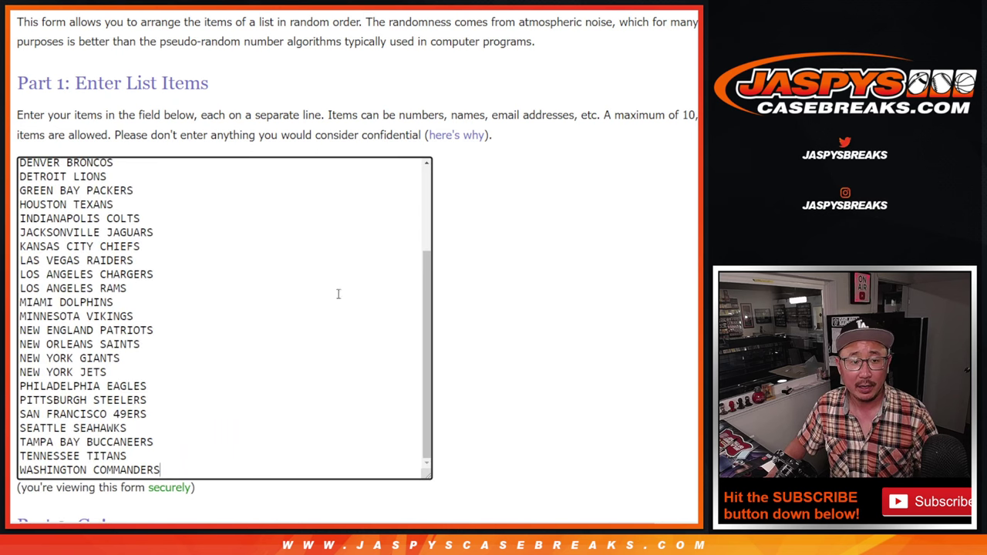
scroll(338, 305, "up", 3)
key("ctrl+Tab")
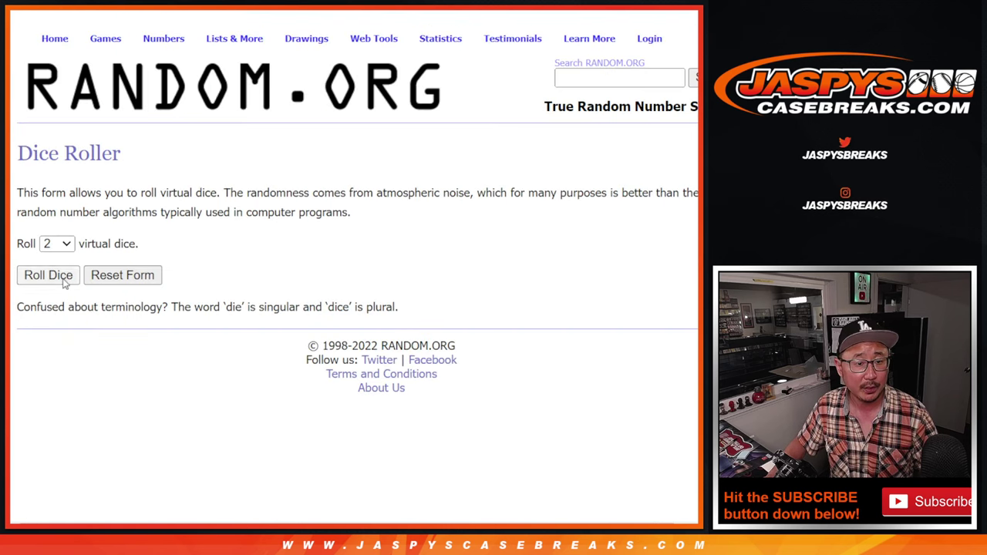
left_click(61, 278)
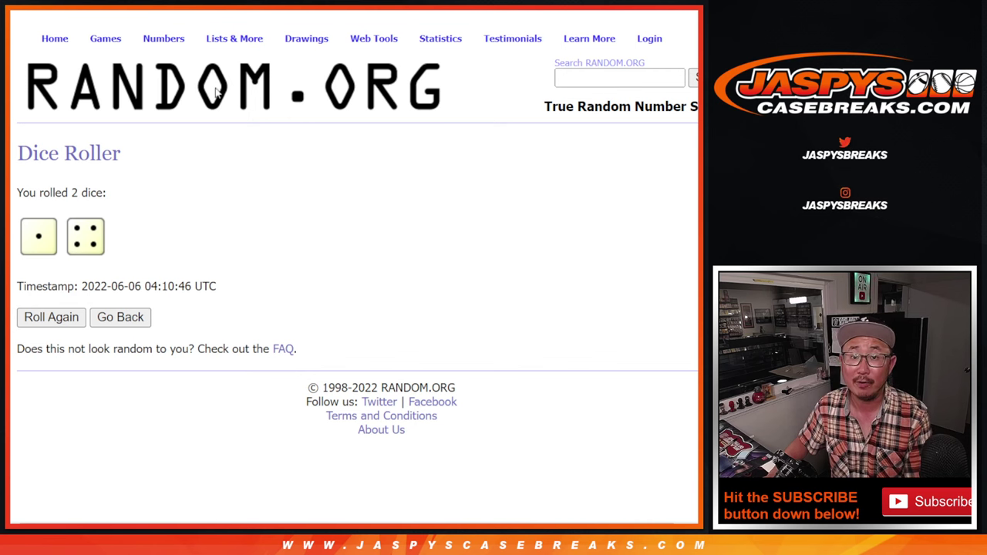
Shuffle the 32 customer names repeatedly on RANDOM.ORG and copy the final order
key("ctrl+Tab")
scroll(291, 12, "down", 2)
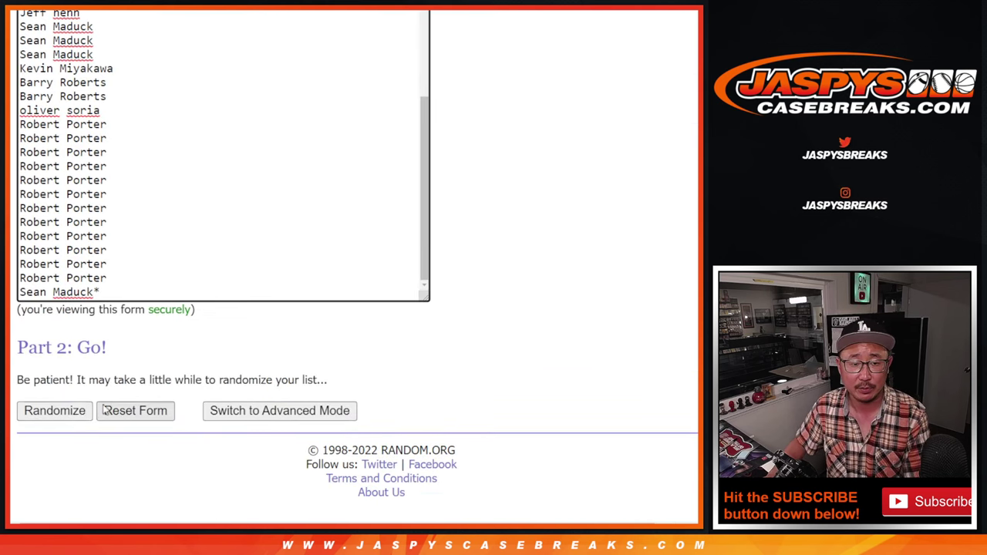
left_click(42, 415)
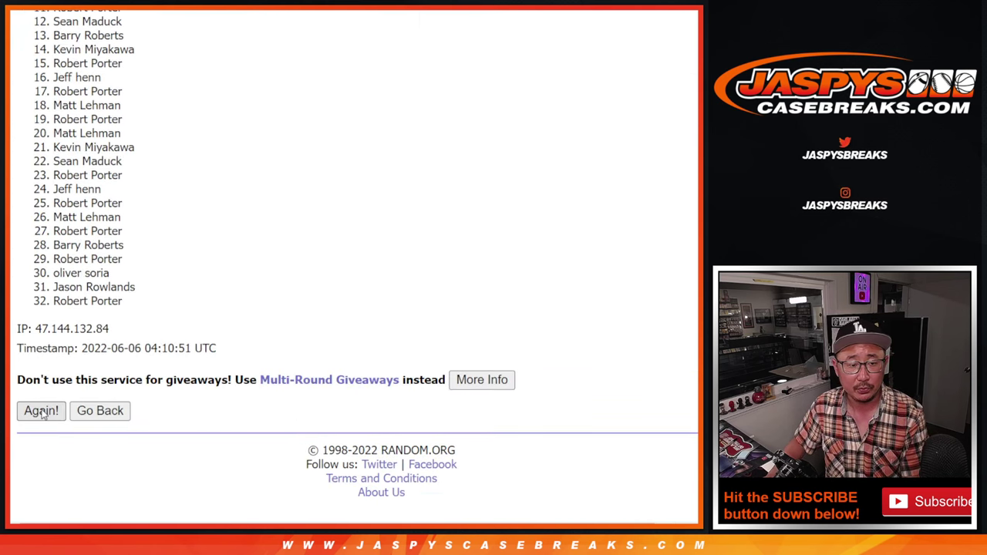
left_click(42, 415)
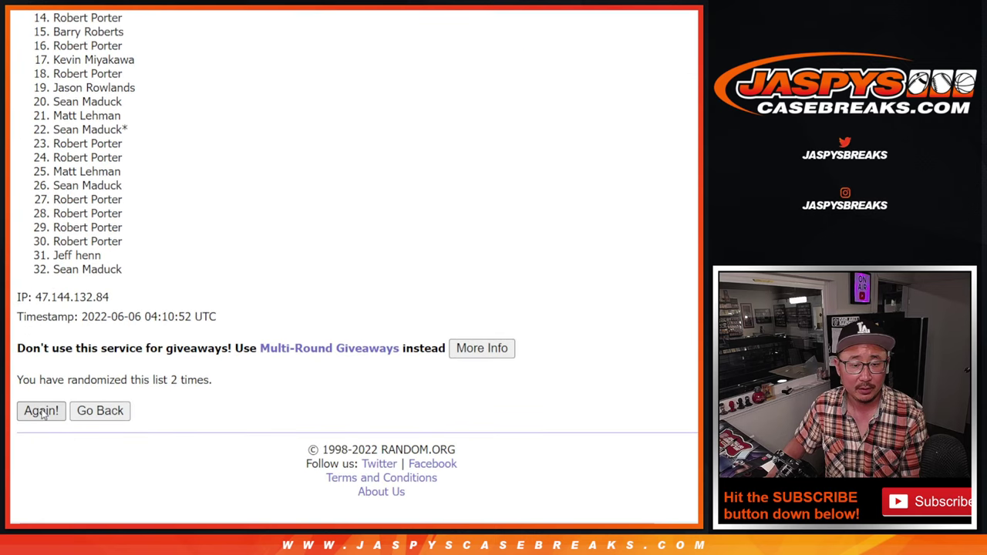
left_click(43, 415)
left_click(43, 410)
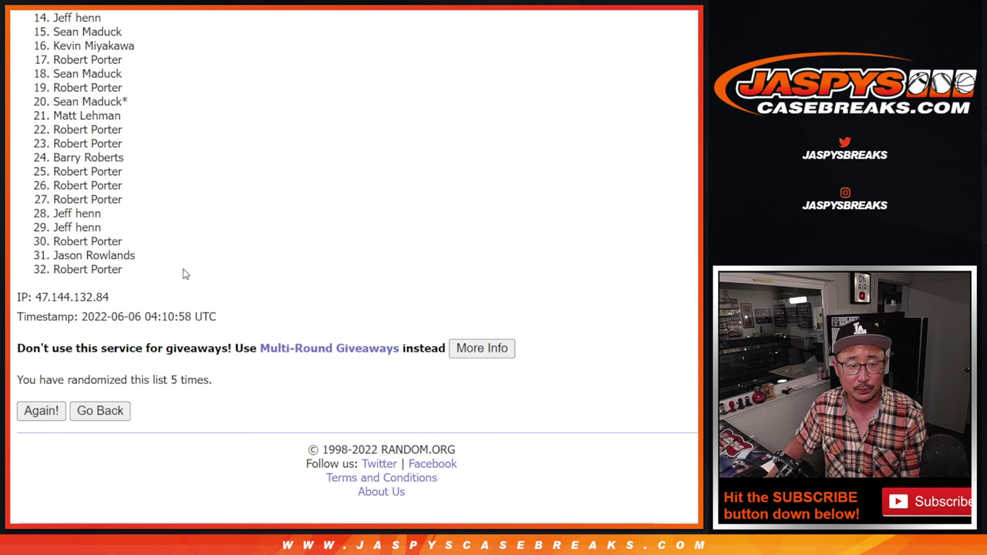
scroll(178, 293, "up", 3)
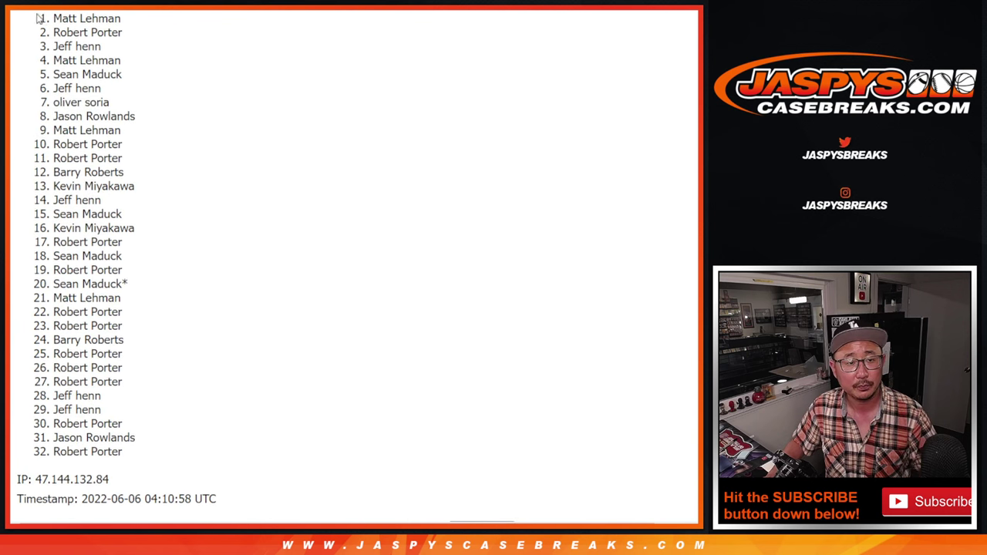
left_click_drag(38, 17, 174, 458)
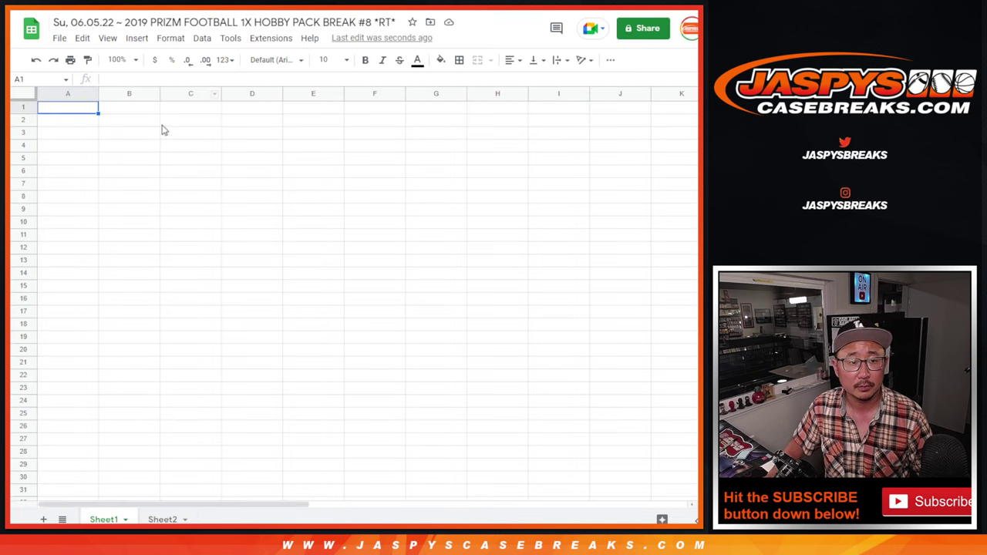
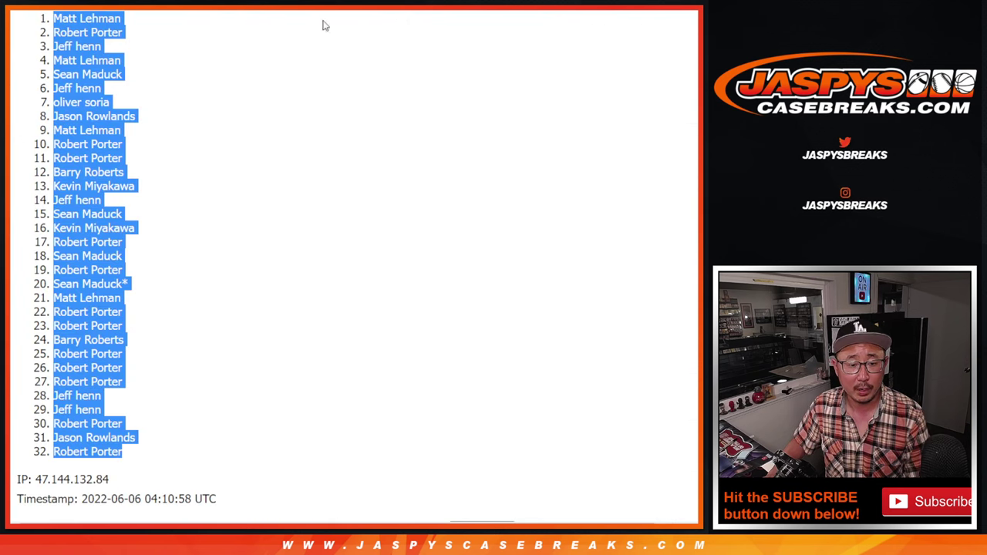
scroll(324, 26, "down", 3)
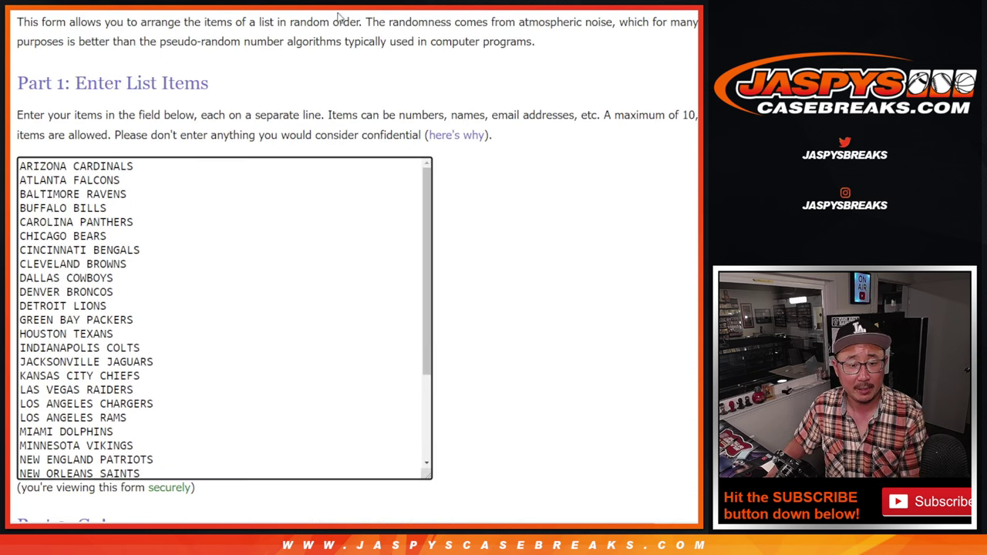
Shuffle the NFL teams five times, ending Las Vegas Raiders first, Denver Broncos last, and select the list
scroll(232, 231, "down", 4)
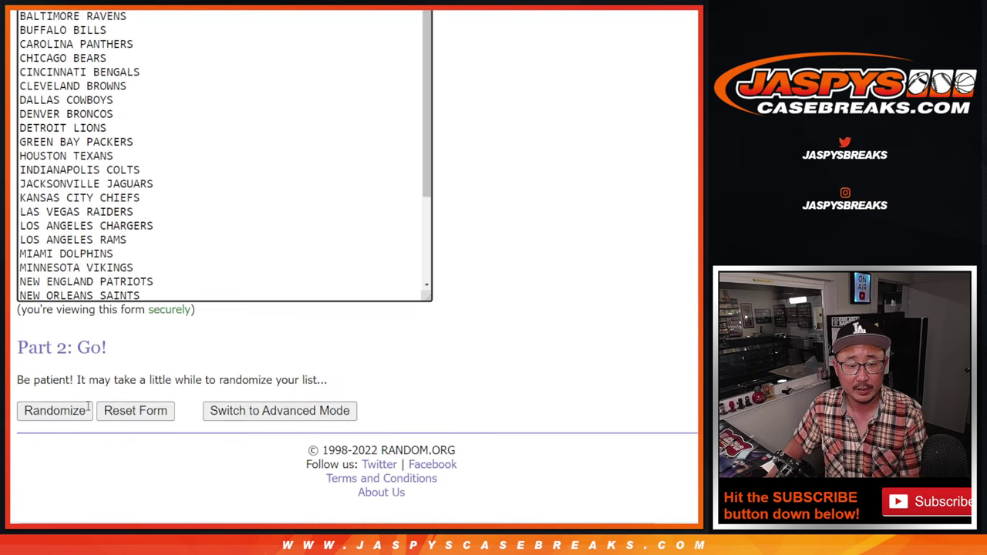
left_click(31, 412)
scroll(31, 413, "down", 4)
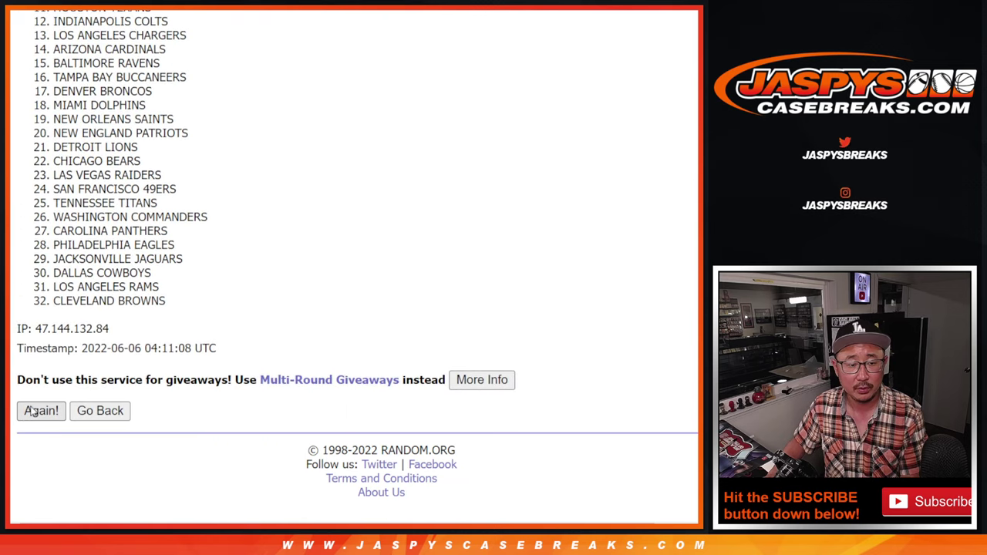
left_click(31, 412)
left_click(31, 412)
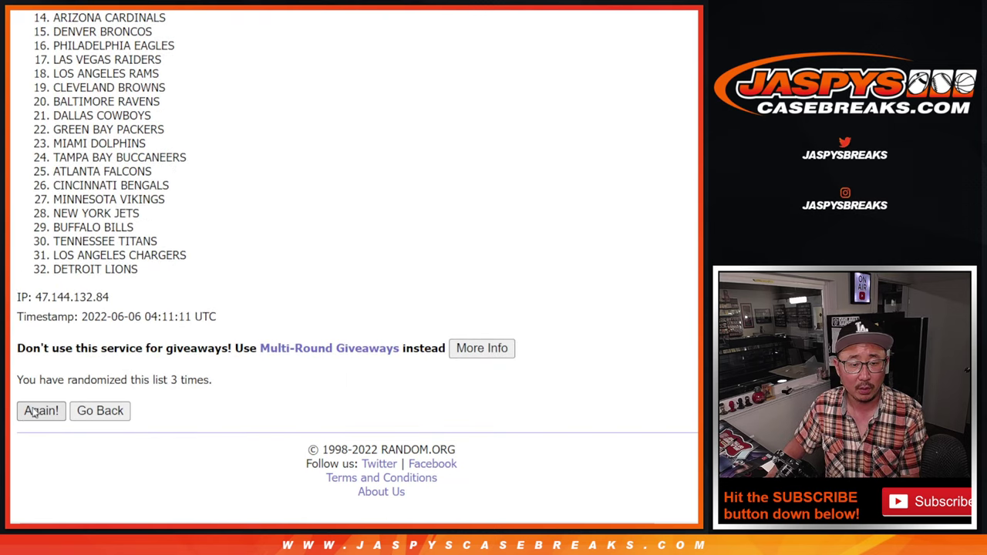
left_click(31, 413)
scroll(168, 316, "down", 3)
left_click(40, 410)
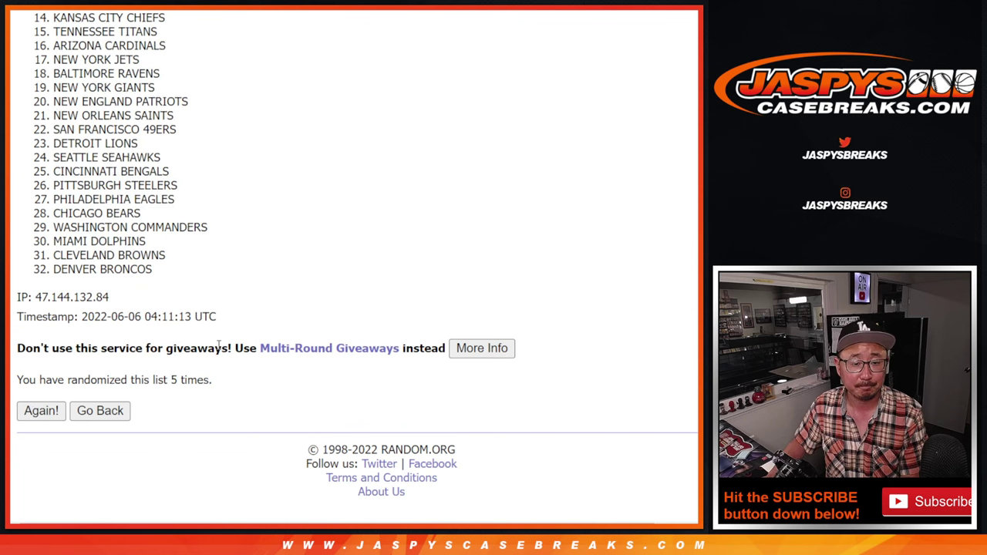
scroll(206, 344, "up", 3)
left_click_drag(53, 19, 216, 460)
key("ctrl+c")
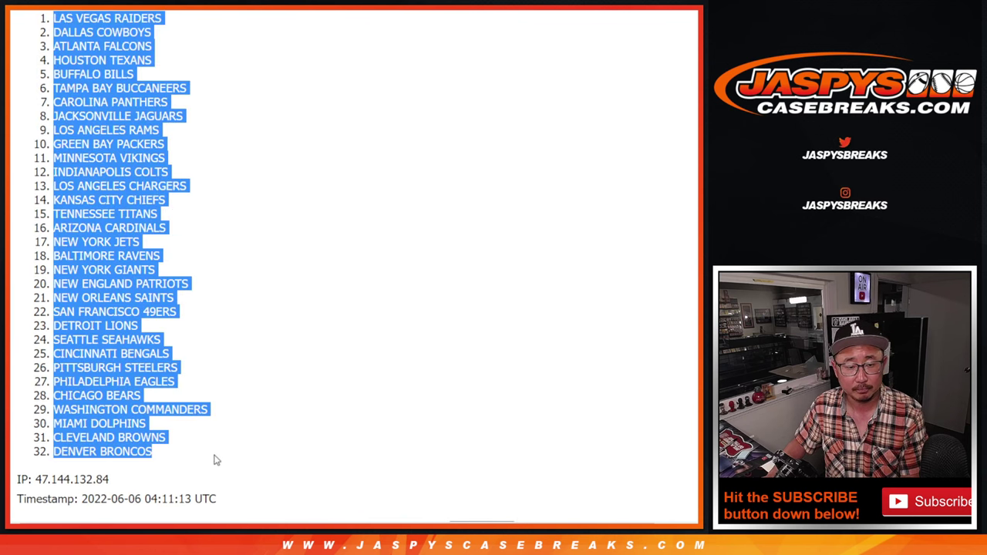
scroll(309, 231, "down", 3)
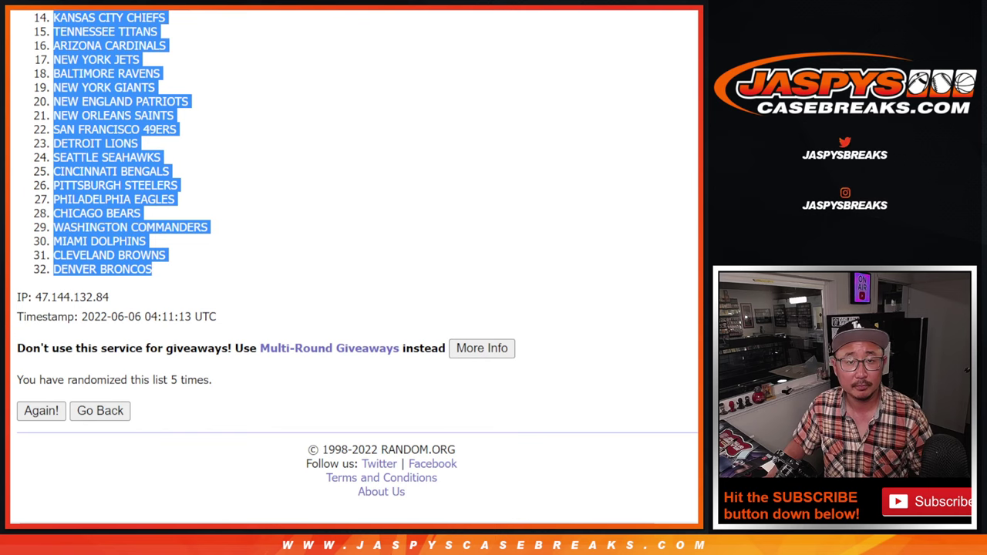
Paste the randomized teams into column B and set the whole sheet to Vollkorn 12
key("alt+Tab")
left_click(124, 109)
key("ctrl+v")
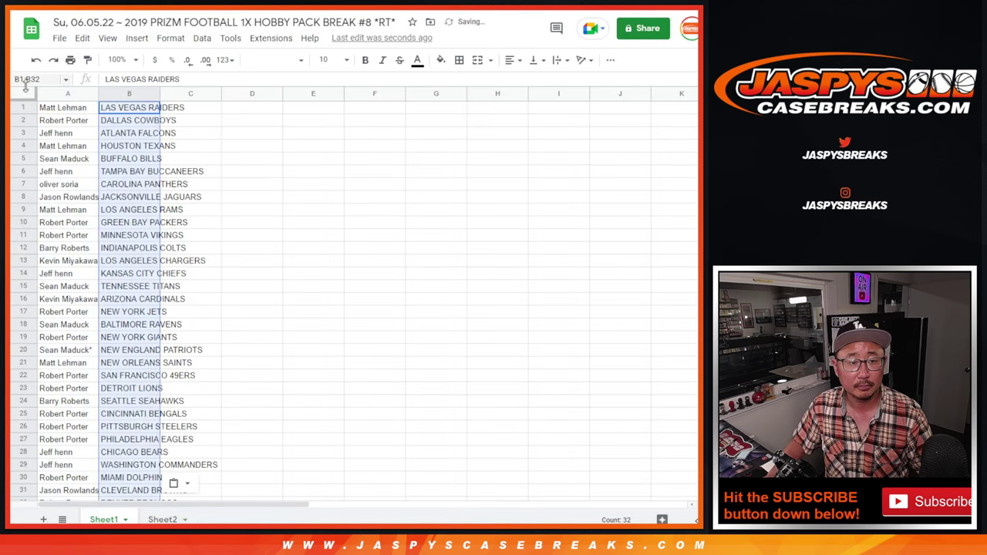
left_click(24, 91)
left_click(273, 60)
left_click(313, 182)
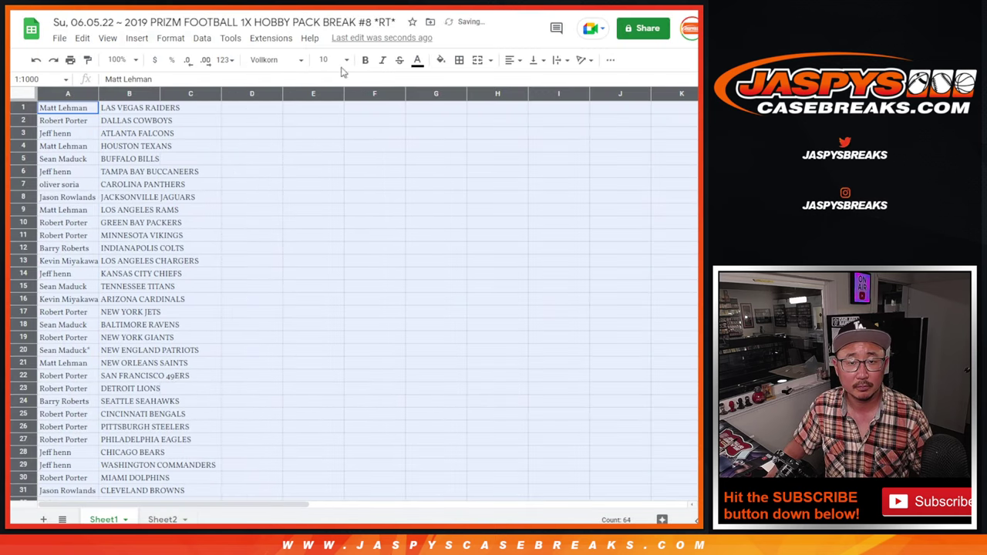
left_click(343, 62)
key("Return")
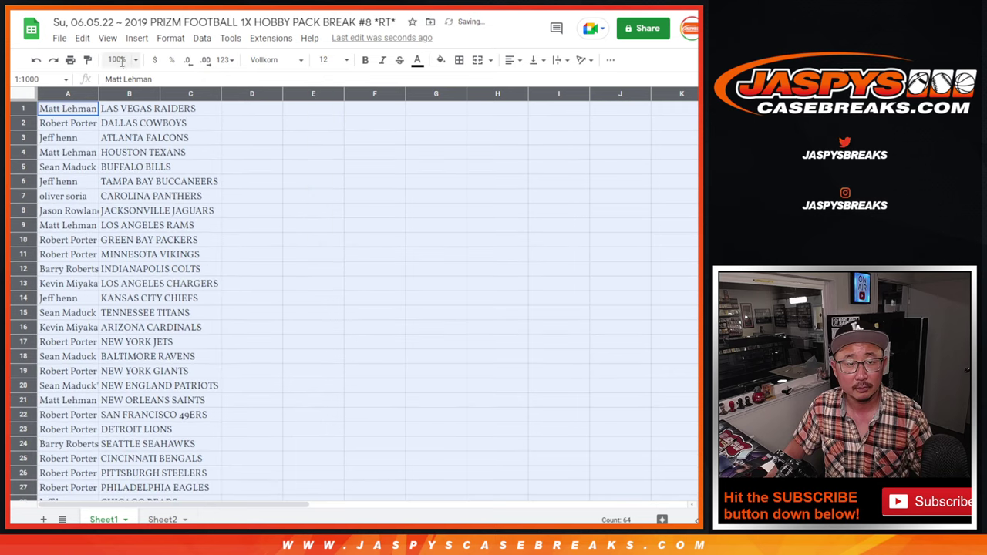
Zoom to 150%, autofit column A, and select the name–team pairs in rows 1–16 and 17–32
left_click(123, 59)
left_click(119, 178)
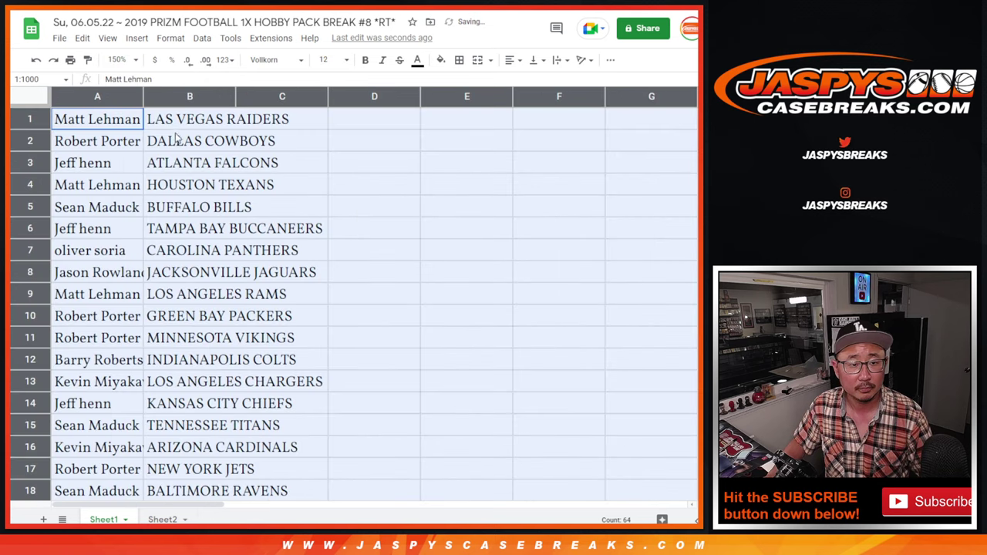
double_click(143, 97)
left_click(209, 434, "shift")
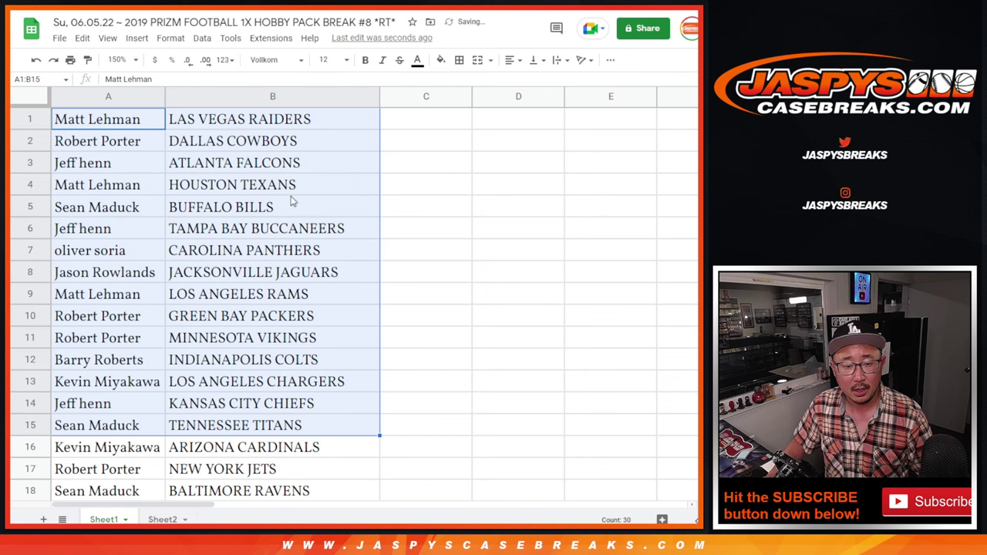
left_click(214, 454, "shift")
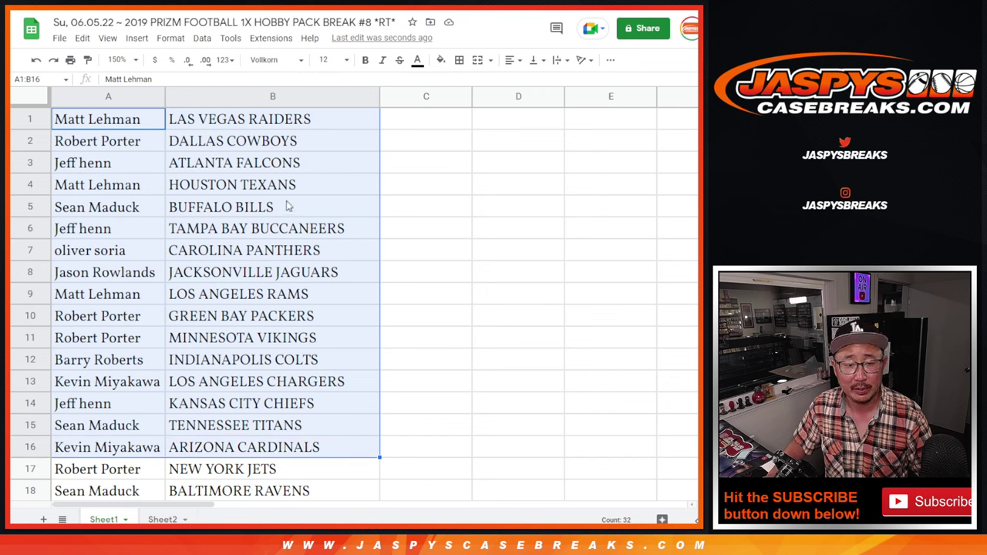
scroll(218, 443, "down", 5)
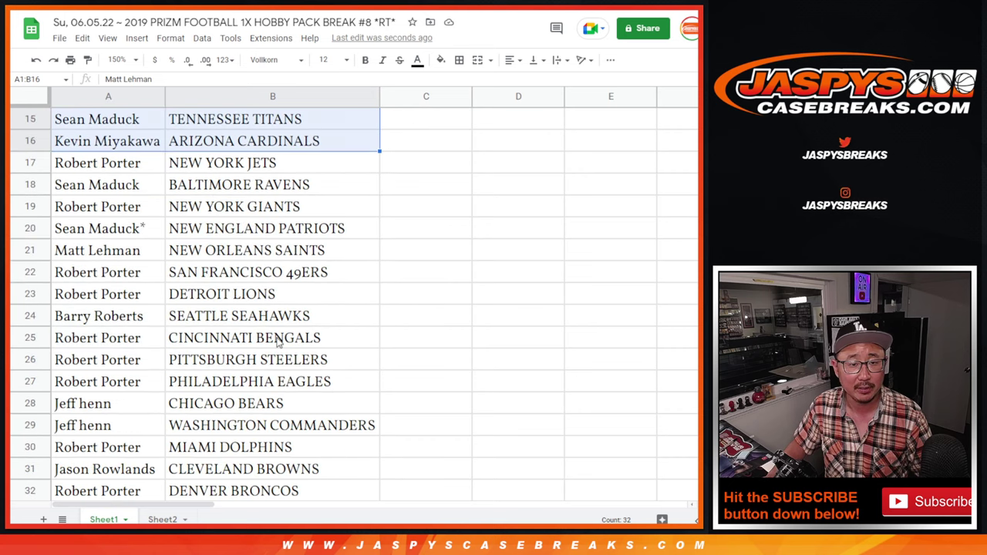
scroll(166, 205, "up", 1)
left_click(148, 165)
scroll(224, 202, "down", 1)
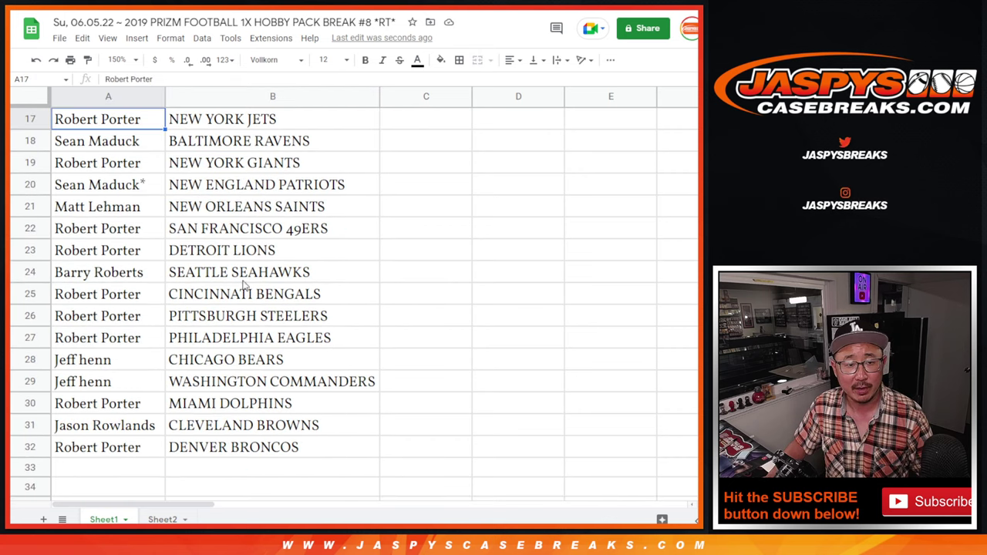
left_click(223, 439, "shift")
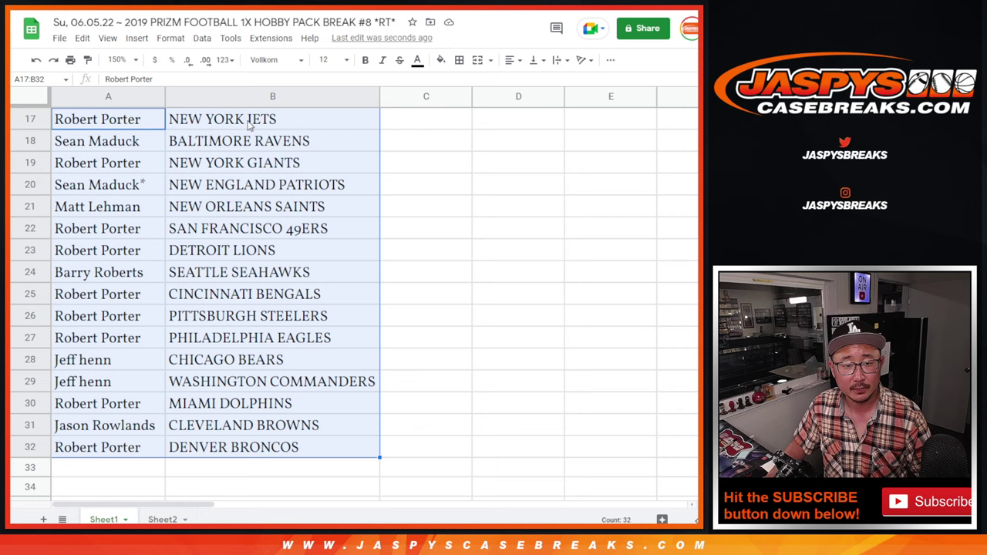
scroll(214, 306, "up", 5)
Set the zoom to 85% and select team column B
left_click(119, 60)
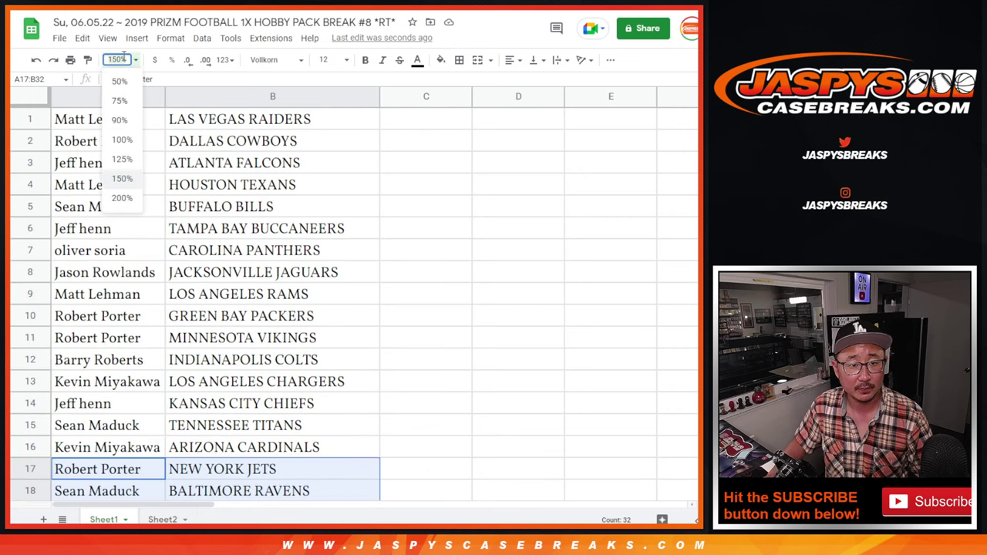
type("88")
key("Return")
left_click(120, 58)
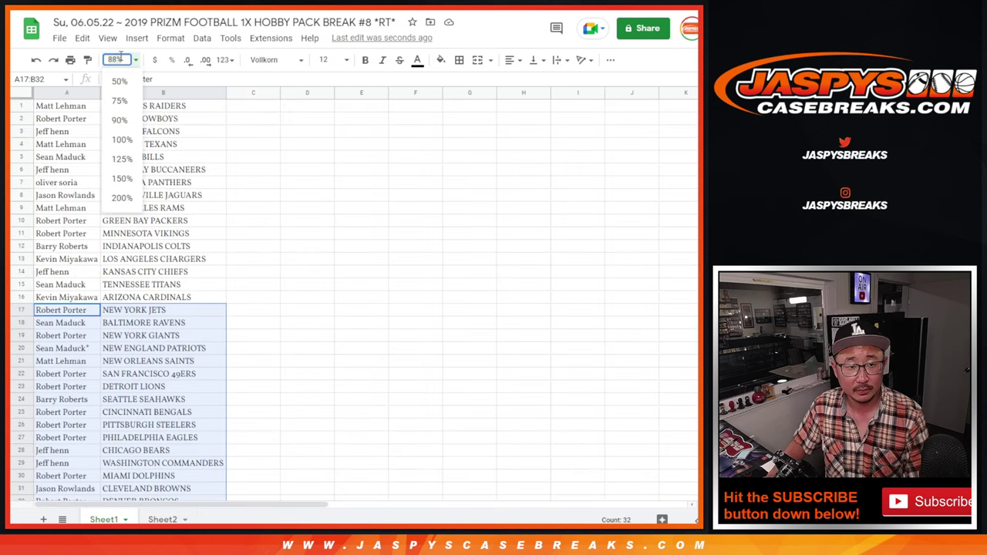
type("85")
key("Return")
left_click(148, 93)
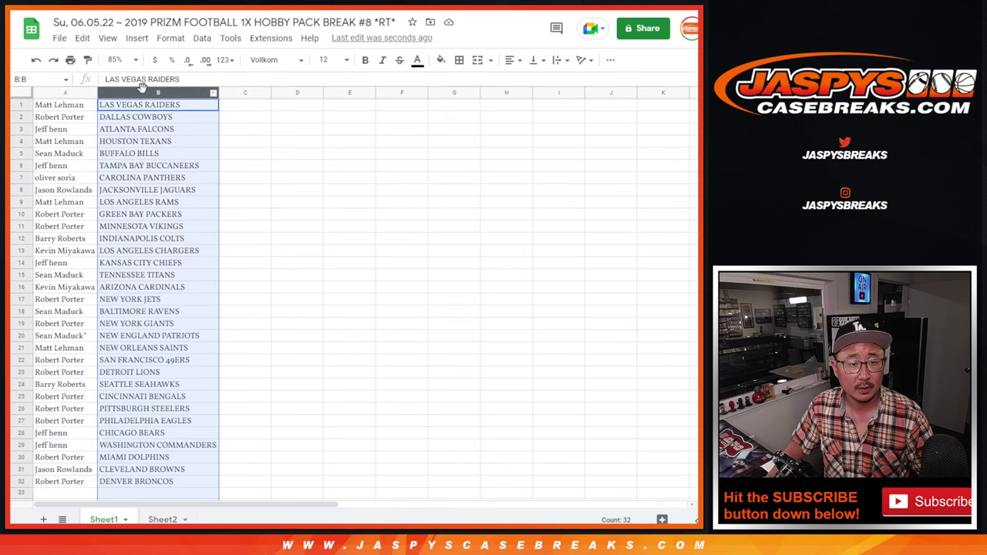
Sort the sheet A to Z by team and give every cell of A1:B32 borders
right_click(149, 92)
left_click(231, 317)
key("ctrl+a")
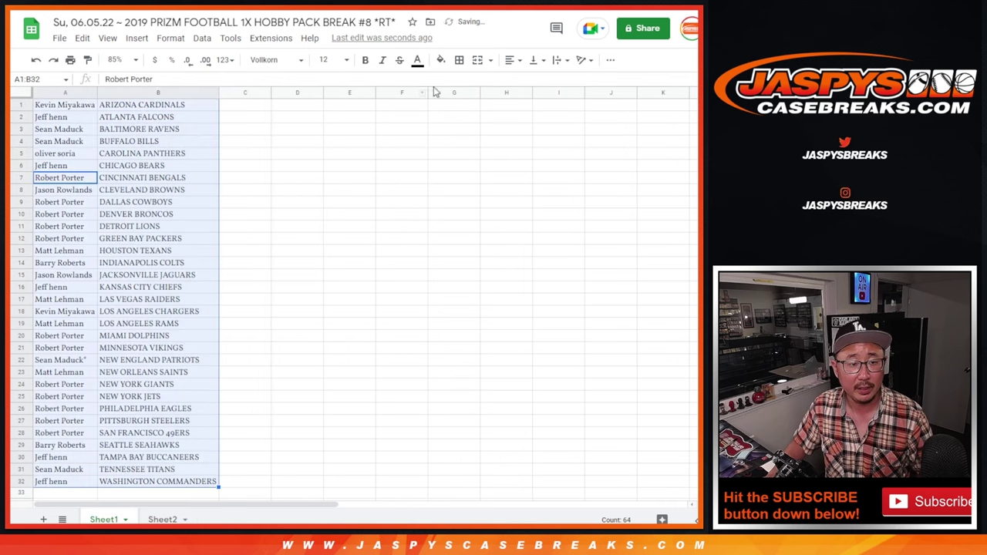
left_click(459, 59)
left_click(463, 82)
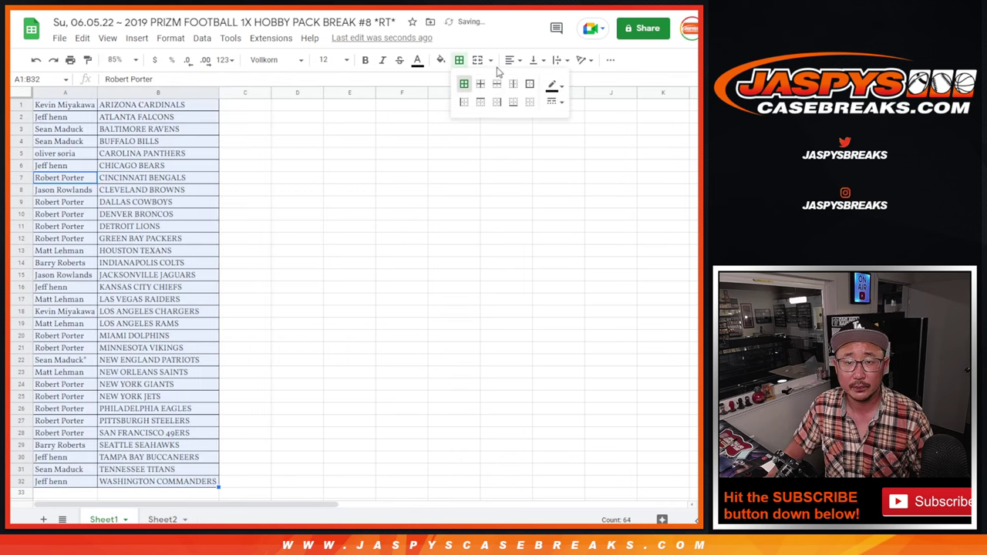
Set up printing in portrait with the workbook title in the header
left_click(70, 61)
left_click(624, 186)
left_click(586, 366)
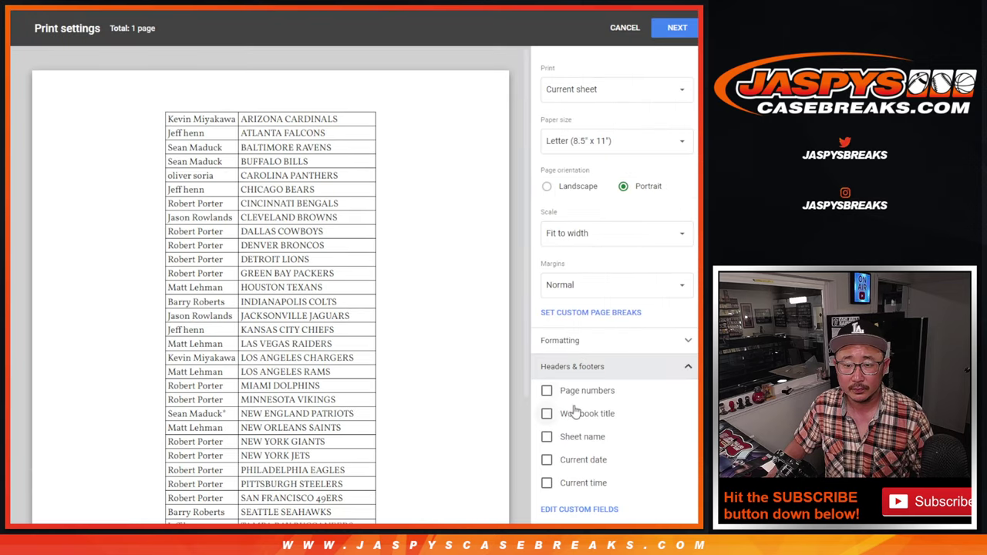
left_click(578, 413)
left_click(677, 27)
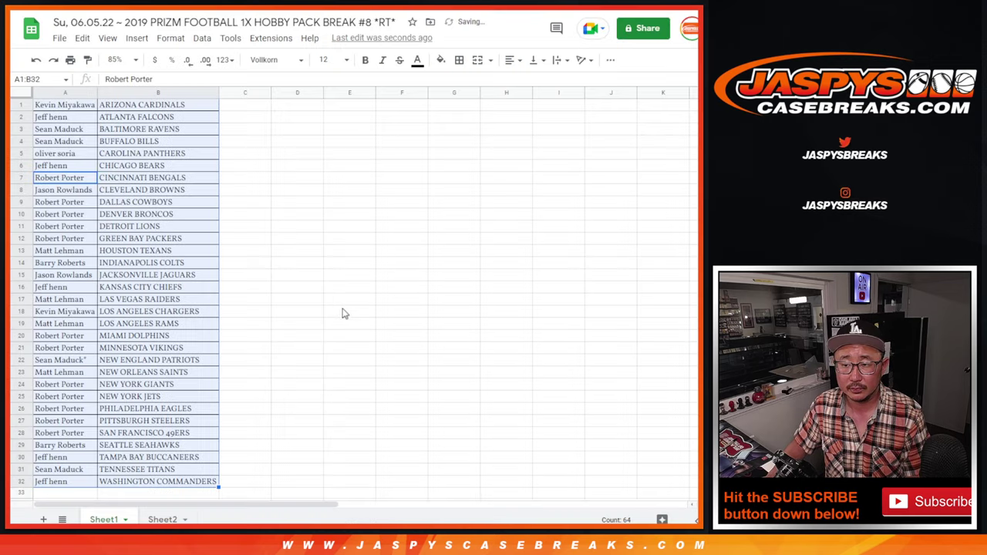
key("Return")
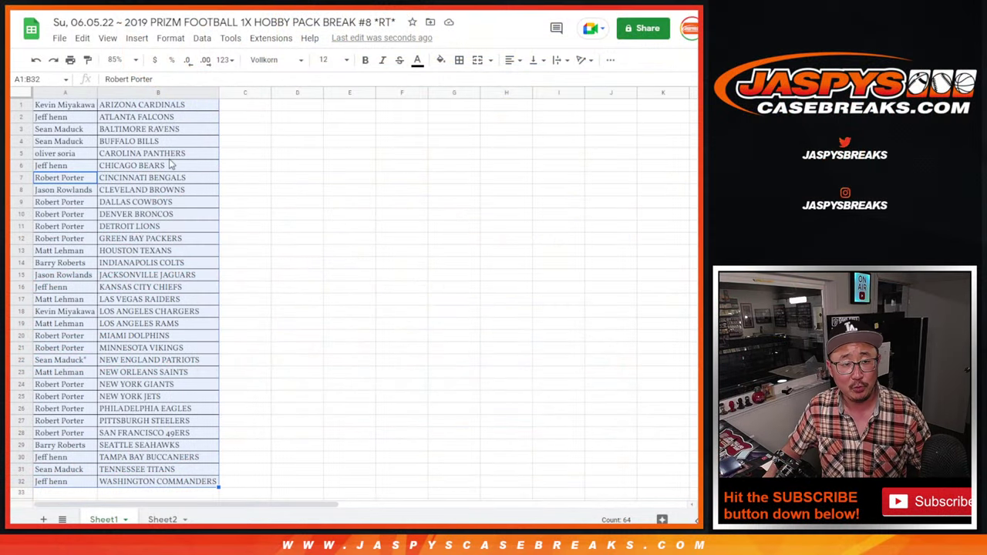
Copy the 32 participant names in A1:A32 and return to RANDOM.ORG
left_click(86, 110)
scroll(108, 306, "down", 5)
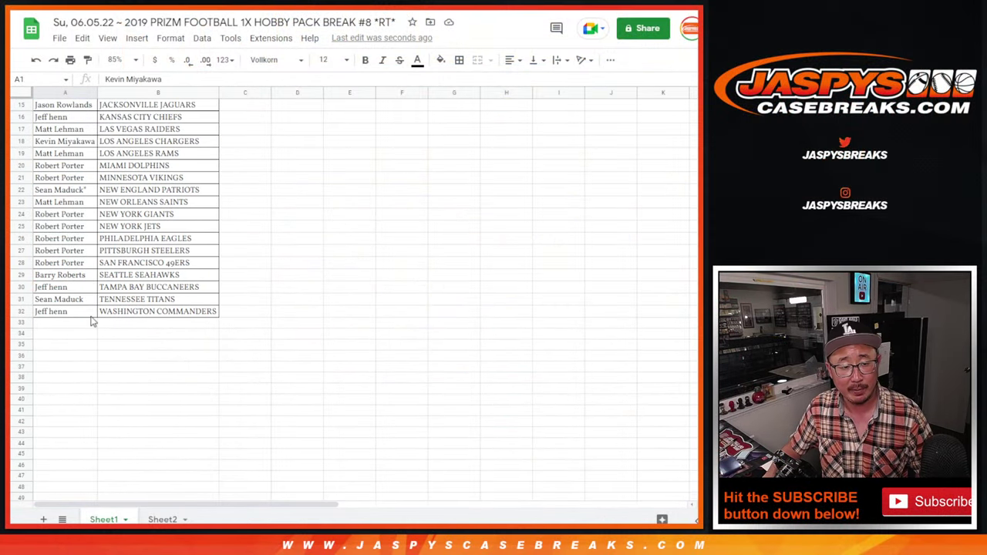
left_click(90, 316, "shift")
key("ctrl+c")
scroll(260, 293, "up", 5)
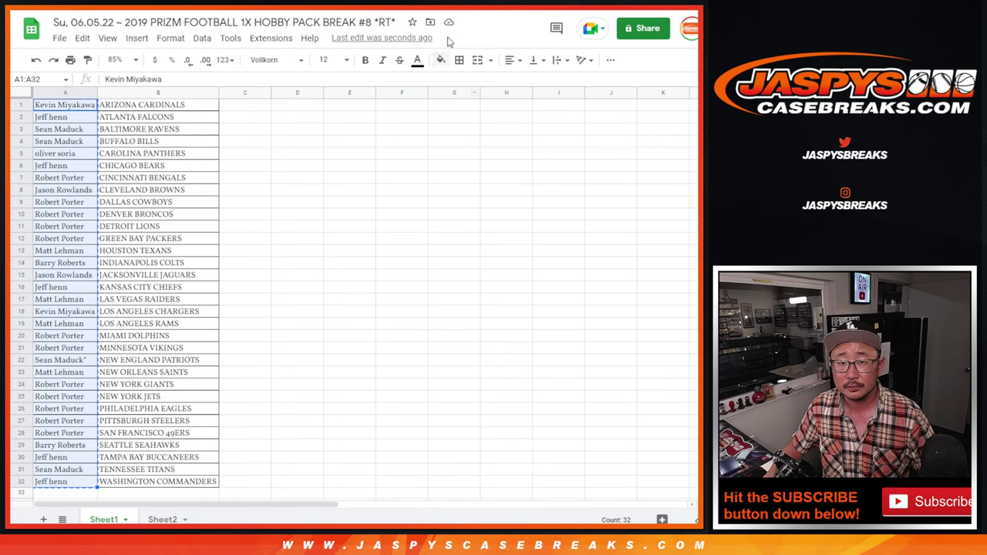
key("ctrl+Tab")
key("ctrl+Tab")
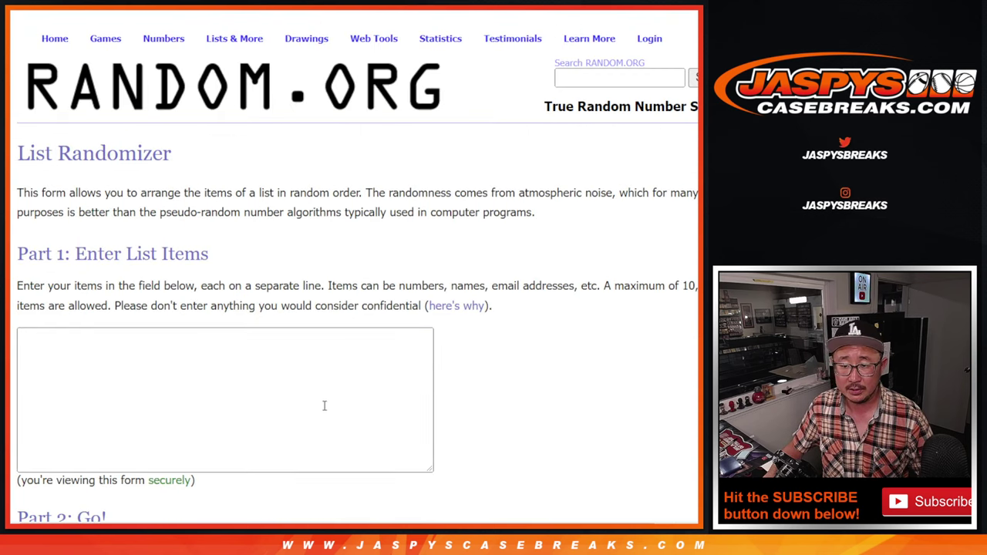
Paste the participant names into the List Randomizer and enlarge the list box
left_click(324, 406)
key("ctrl+v")
scroll(472, 327, "down", 2)
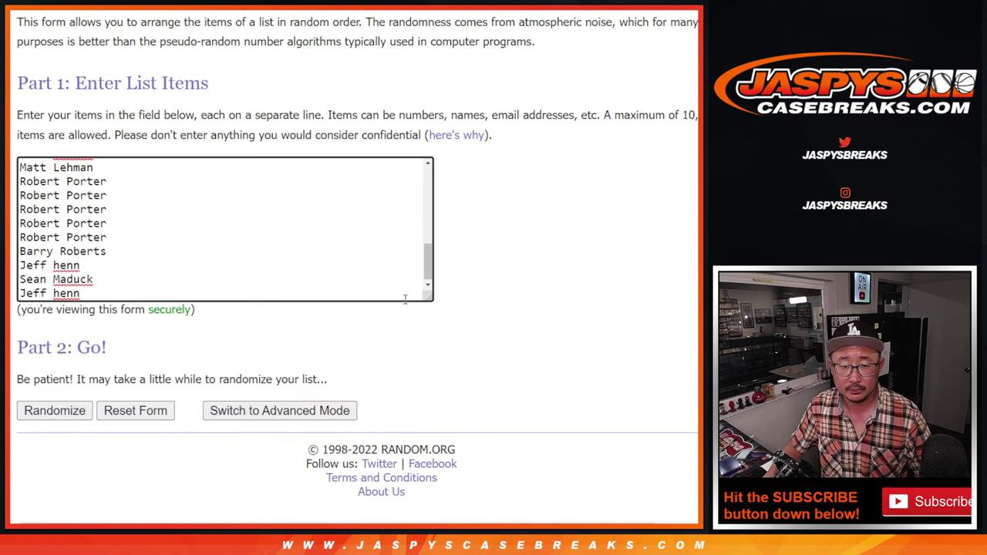
left_click_drag(427, 295, 424, 466)
scroll(344, 366, "up", 5)
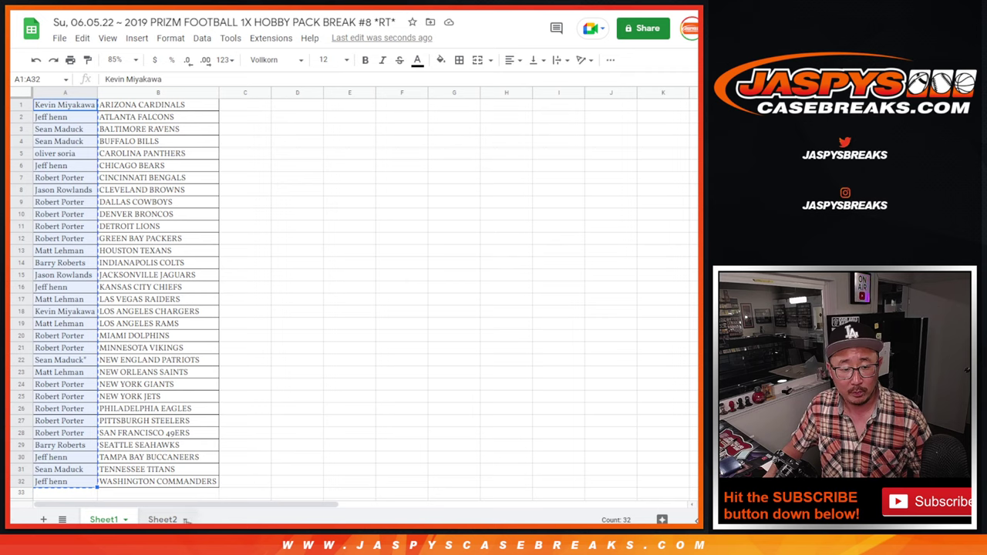
Open Sheet2 at 125% zoom with cell A1 selected
left_click(184, 519)
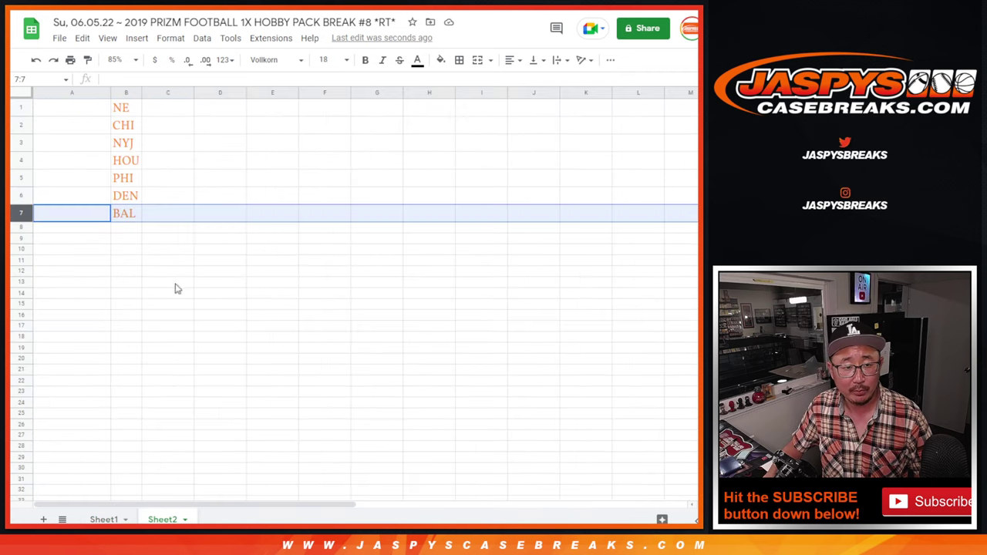
left_click(116, 59)
left_click(132, 159)
left_click(126, 123)
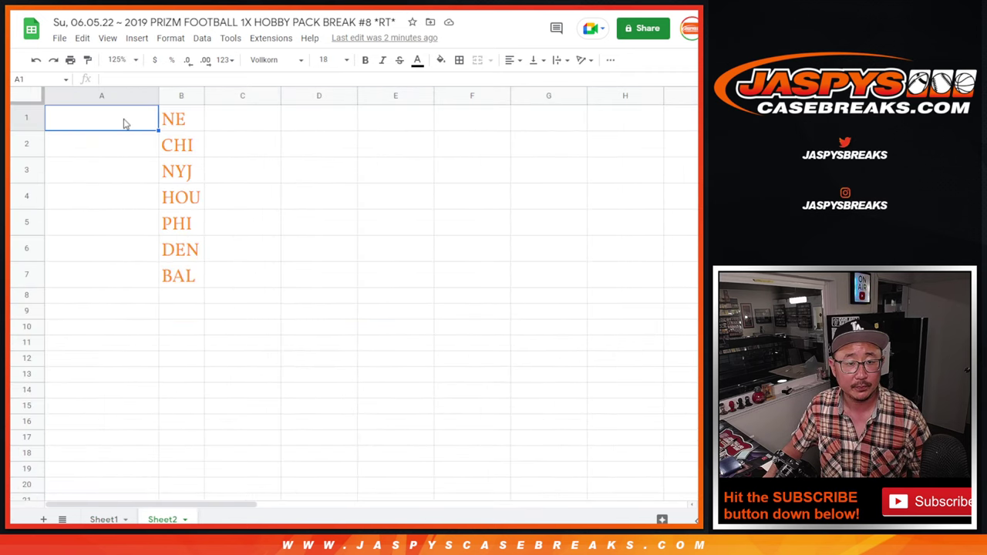
Roll the two dice again, then return to the names list
key("ctrl+Tab")
left_click(48, 275)
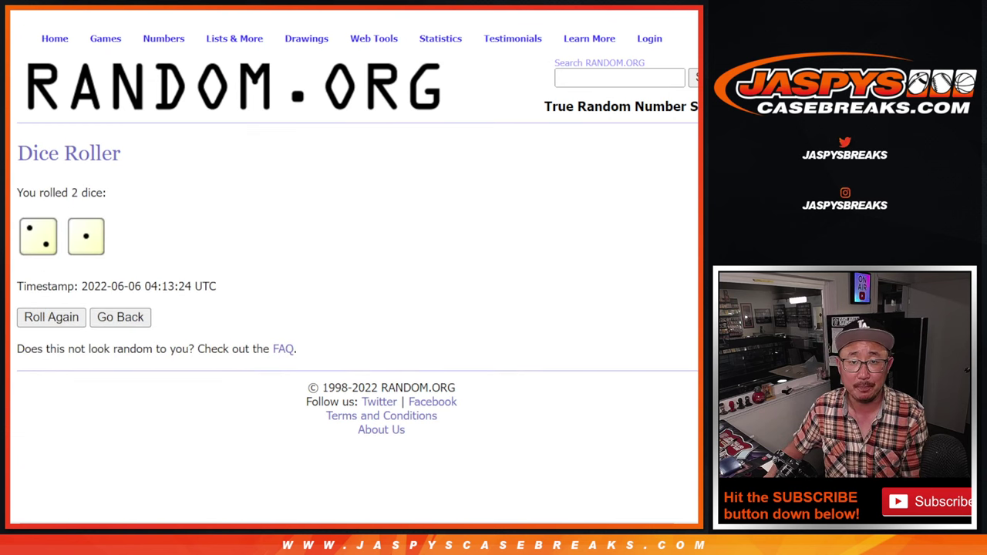
key("ctrl+Tab")
scroll(95, 342, "down", 2)
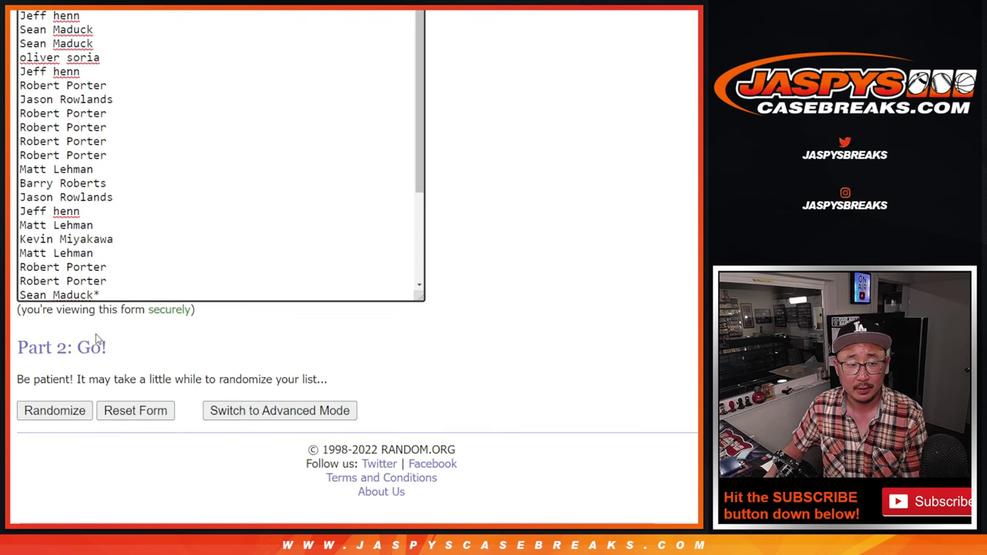
Shuffle the participant names three times and select the first seven of the new order
left_click(32, 414)
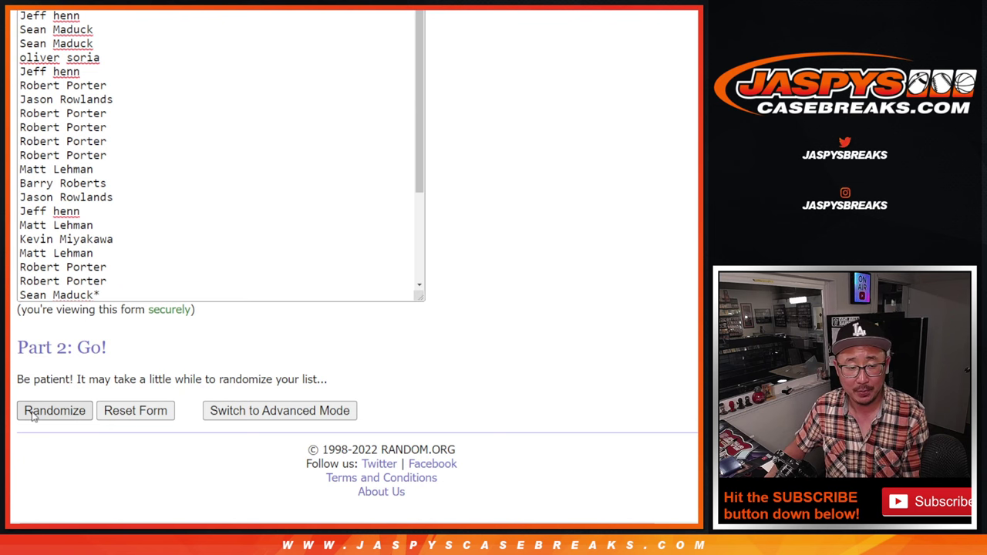
left_click(33, 415)
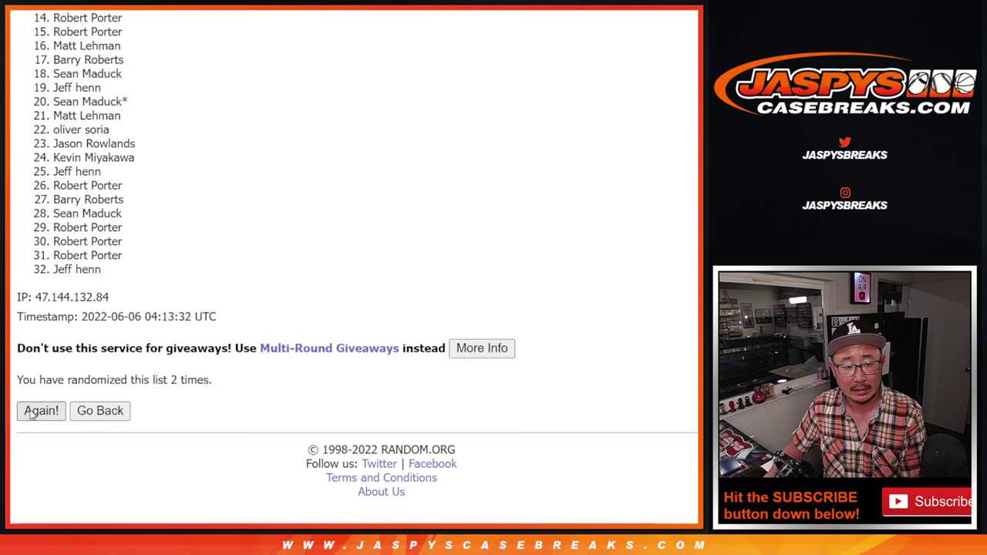
left_click(33, 415)
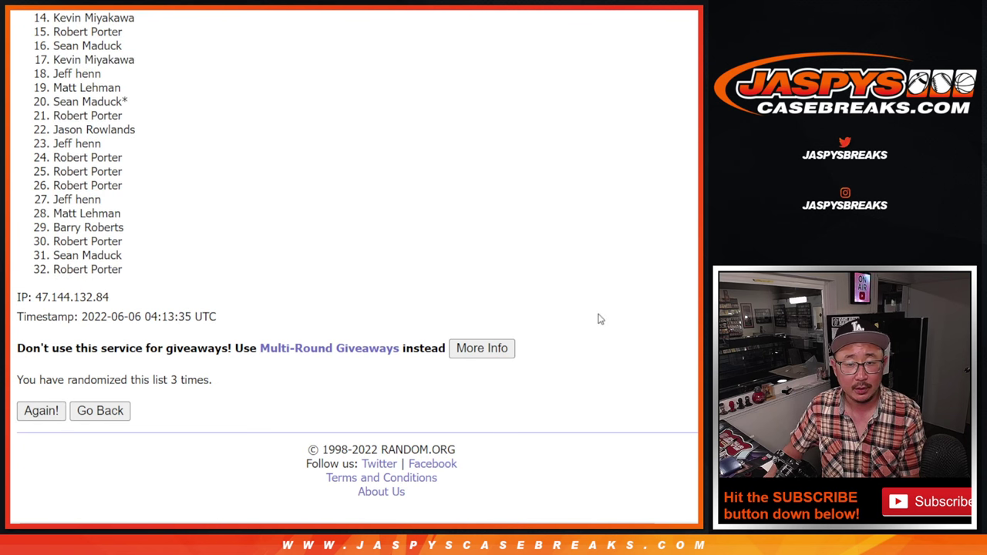
scroll(355, 262, "up", 1)
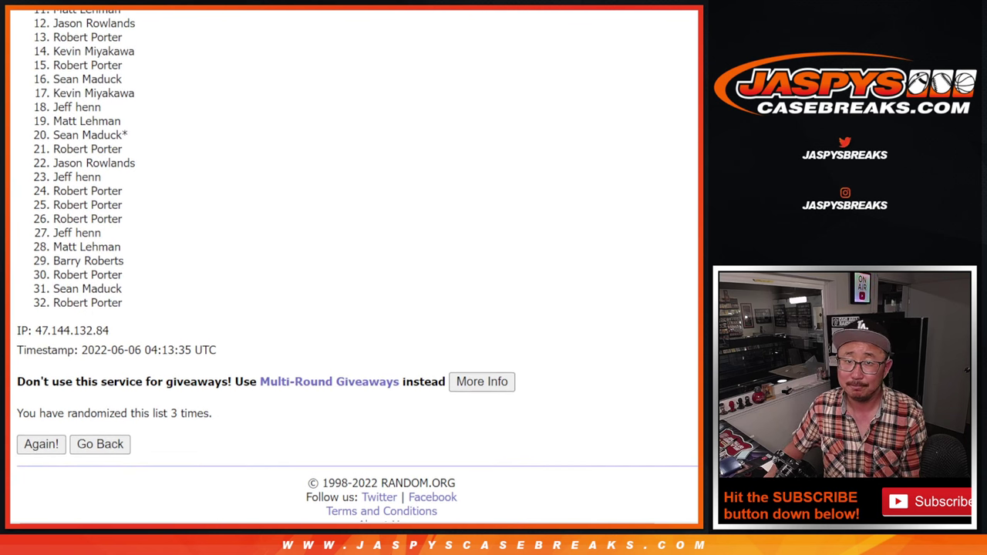
scroll(355, 262, "up", 1)
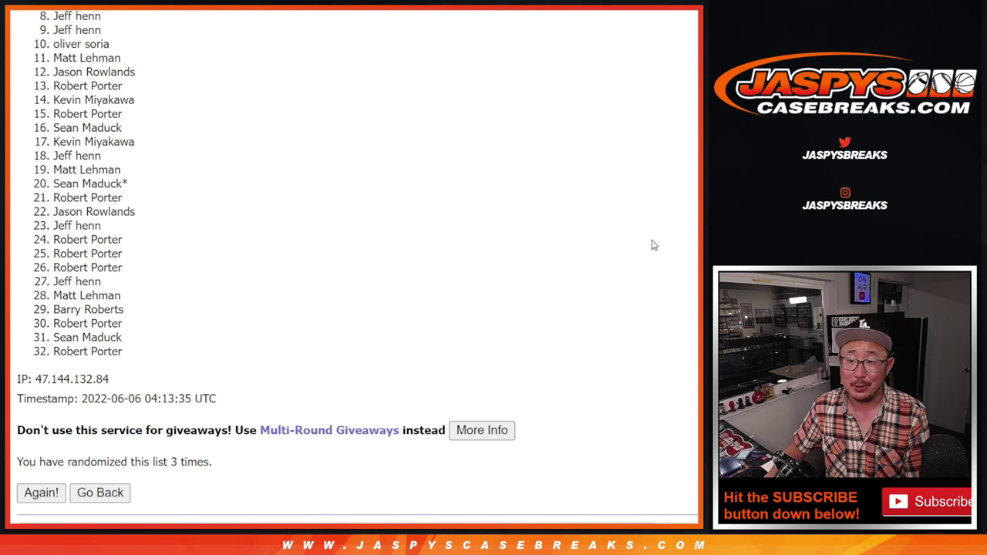
scroll(357, 263, "up", 1)
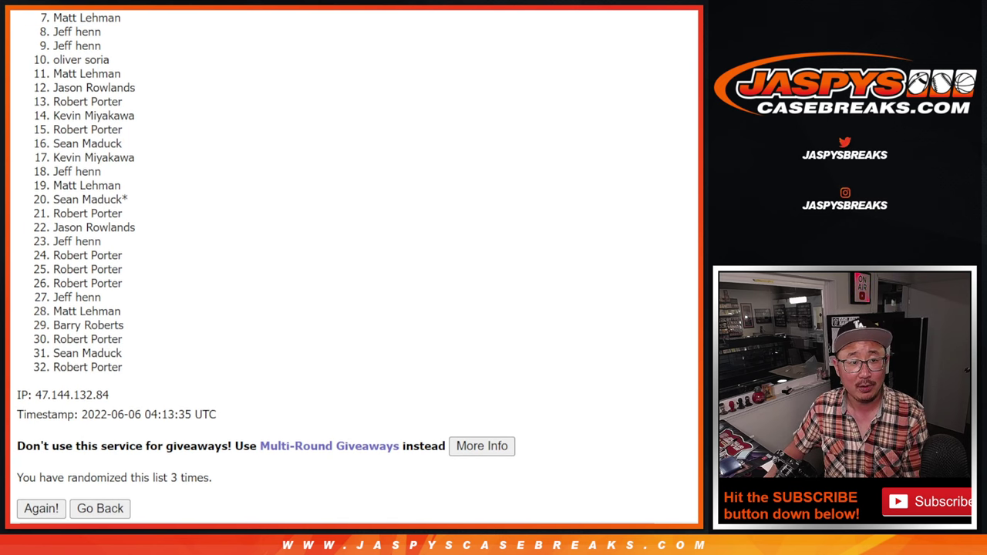
scroll(357, 263, "up", 2)
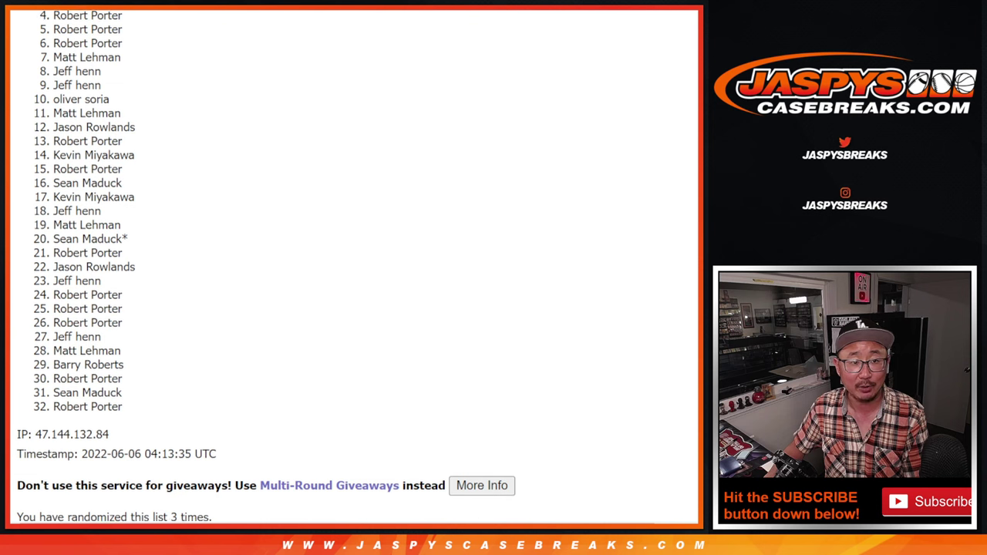
scroll(695, 174, "up", 1)
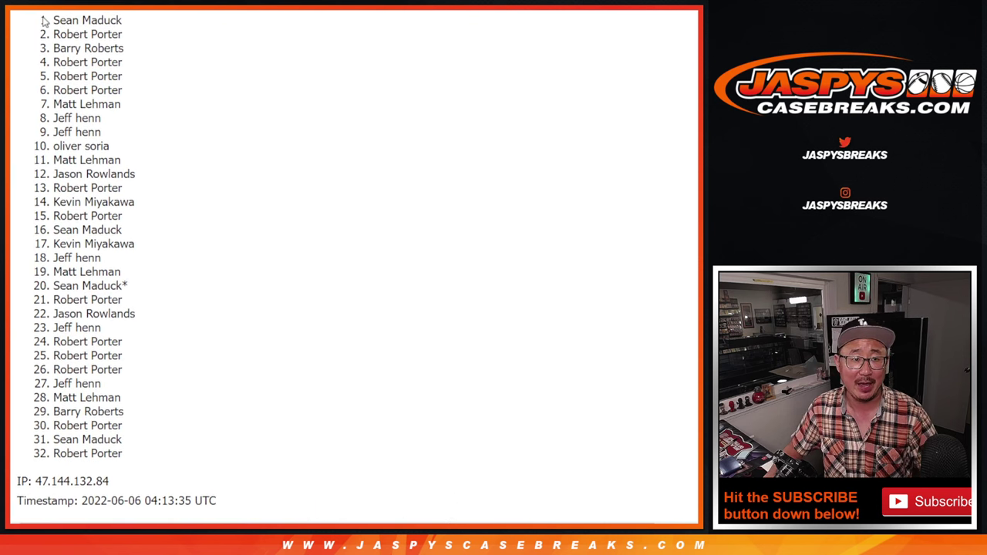
left_click_drag(61, 23, 141, 108)
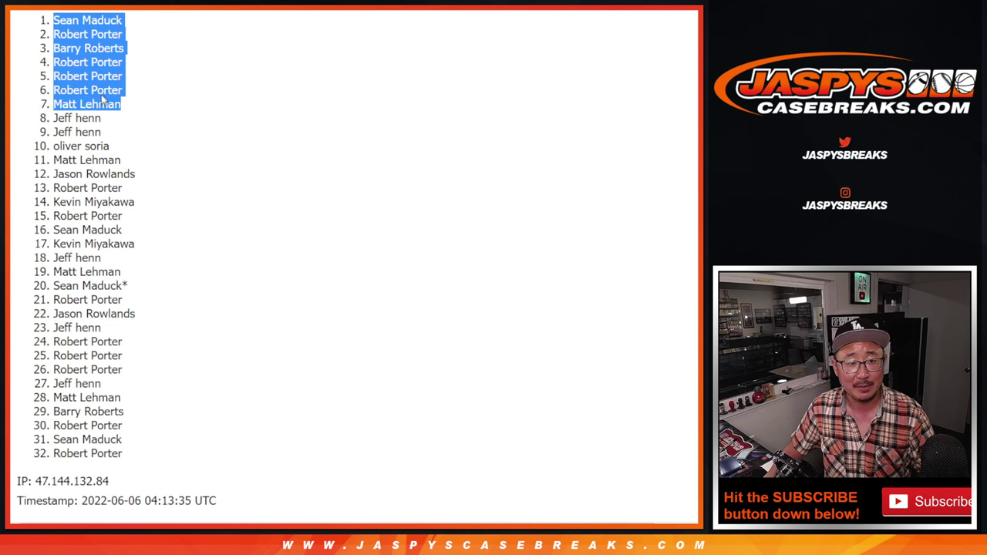
Paste the seven names into Sheet2 A1:A7 at font size 18 and autofit column A
key("ctrl+c")
key("ctrl+Tab")
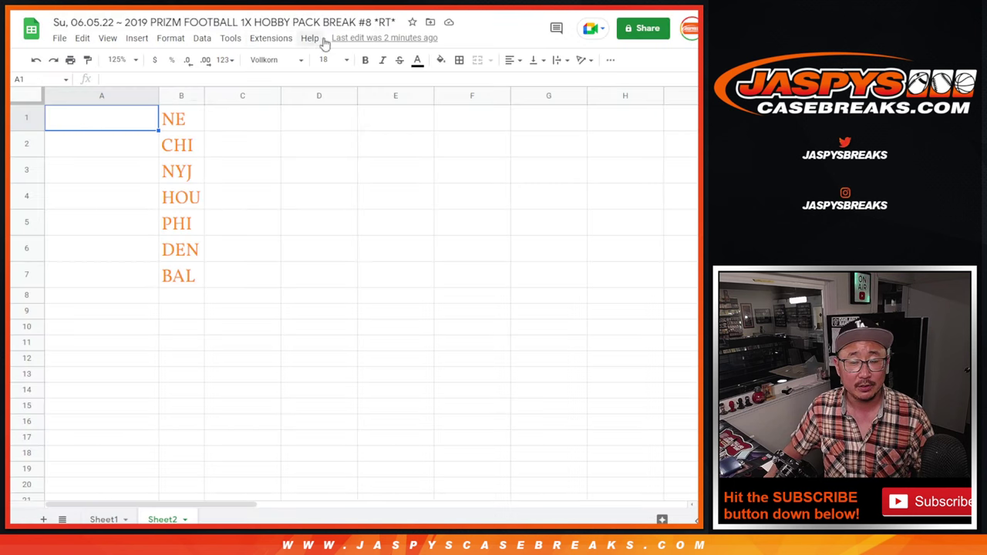
key("ctrl+v")
left_click(327, 59)
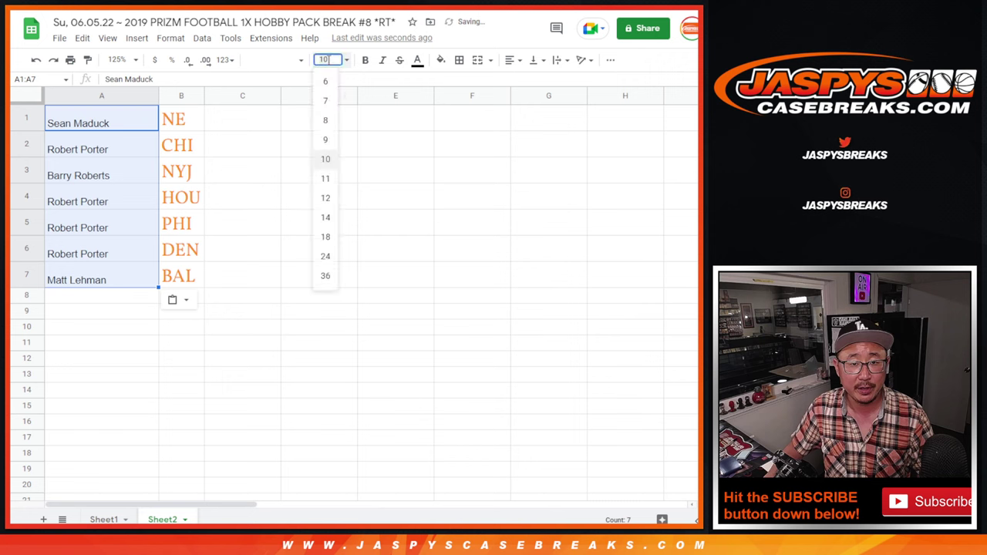
left_click(325, 238)
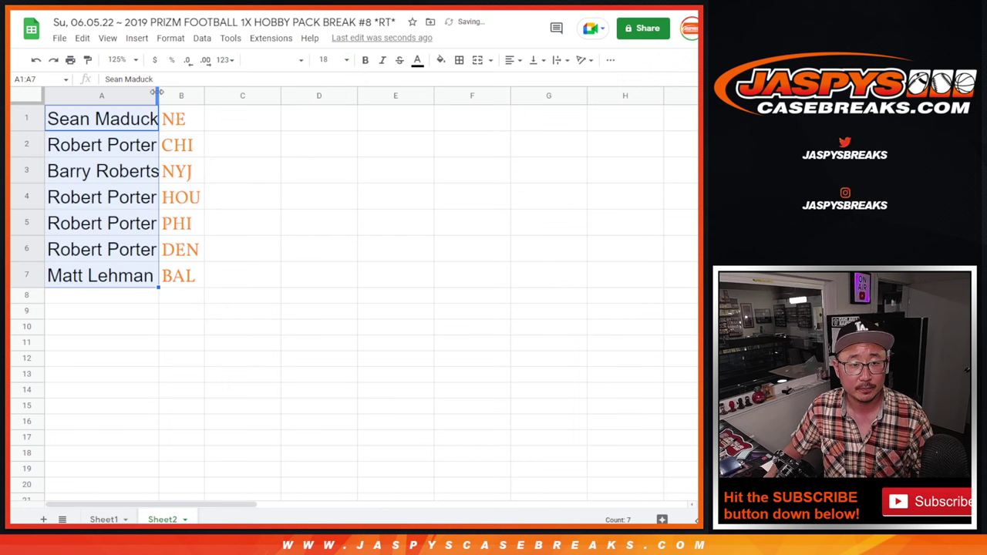
double_click(159, 96)
Mark the first winner in A1 with ^ and widen column A to fit
left_click(154, 120)
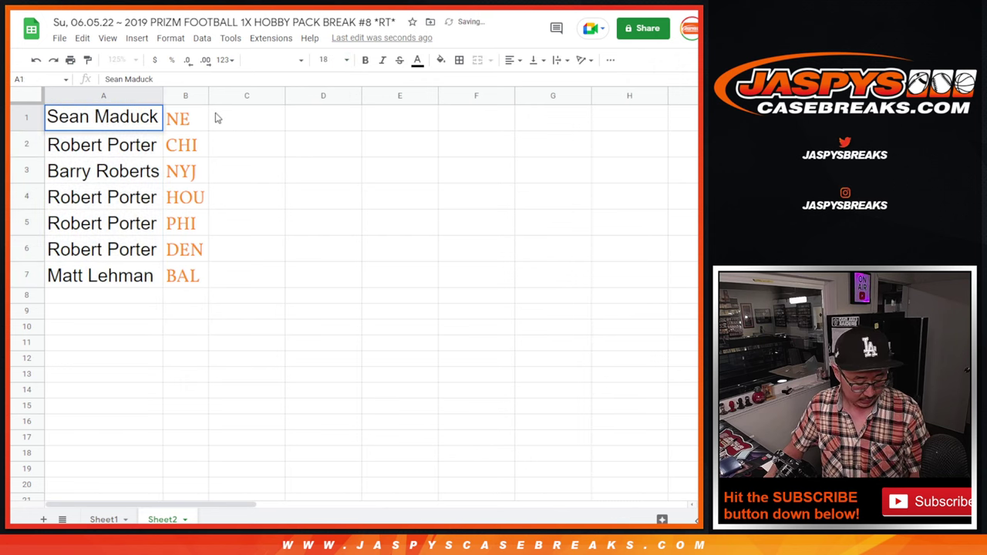
key("Return")
type("^")
left_click(252, 154)
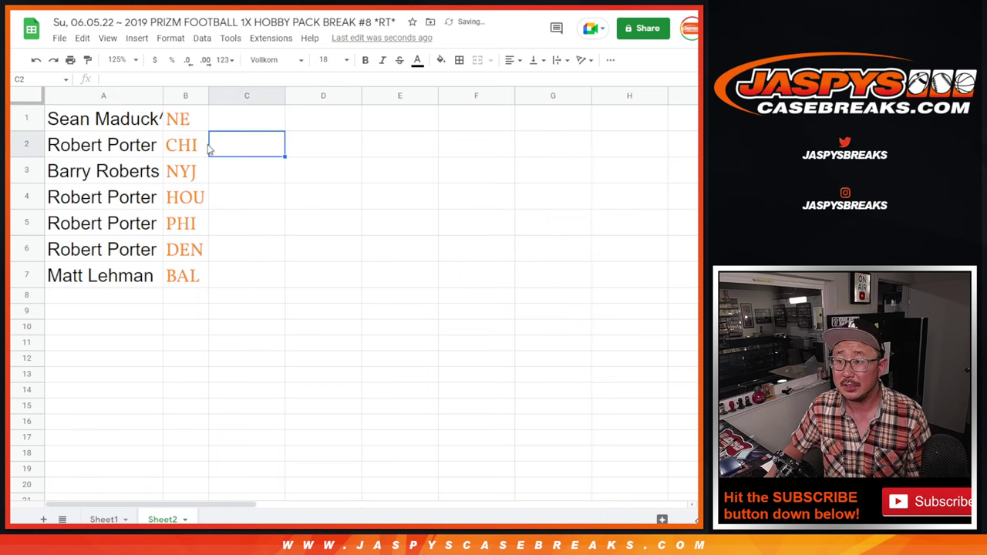
left_click_drag(160, 91, 171, 91)
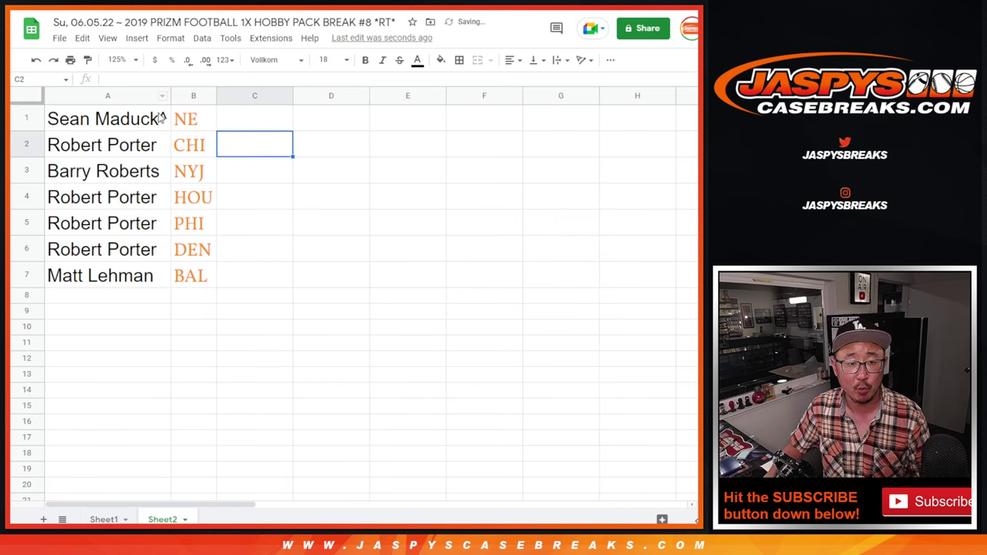
Highlight each winner's row 1 through 7 in turn, ending back on A1
left_click(39, 119)
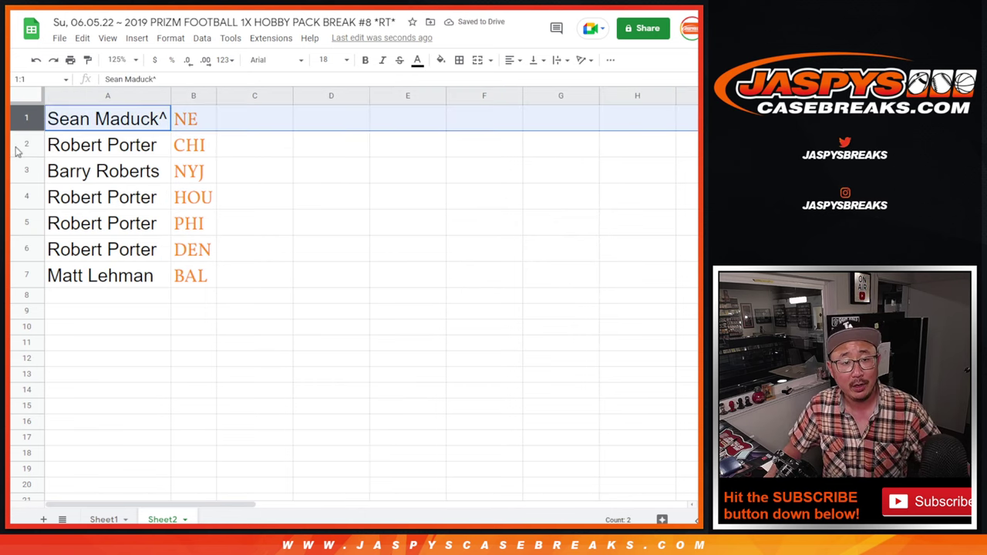
left_click(17, 148)
left_click(26, 171)
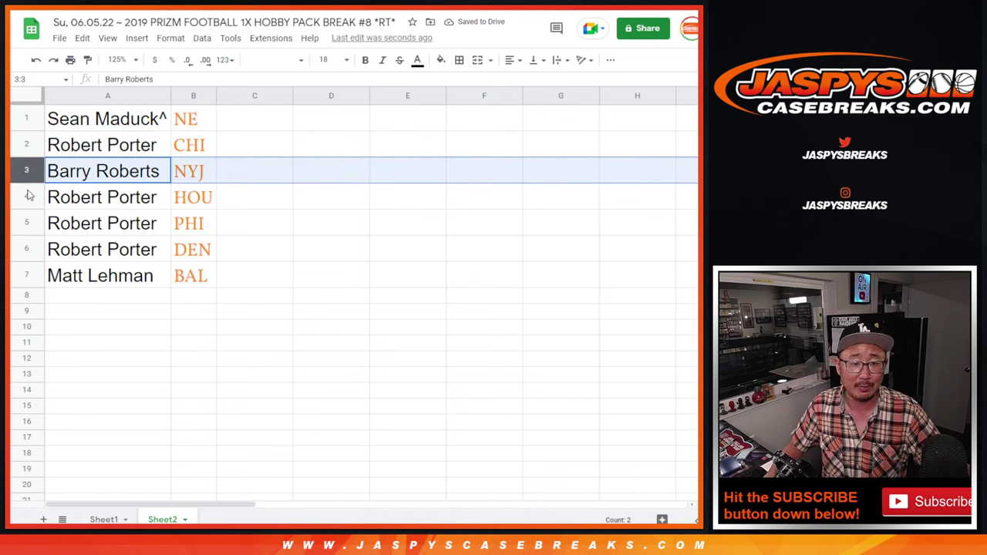
left_click(27, 196)
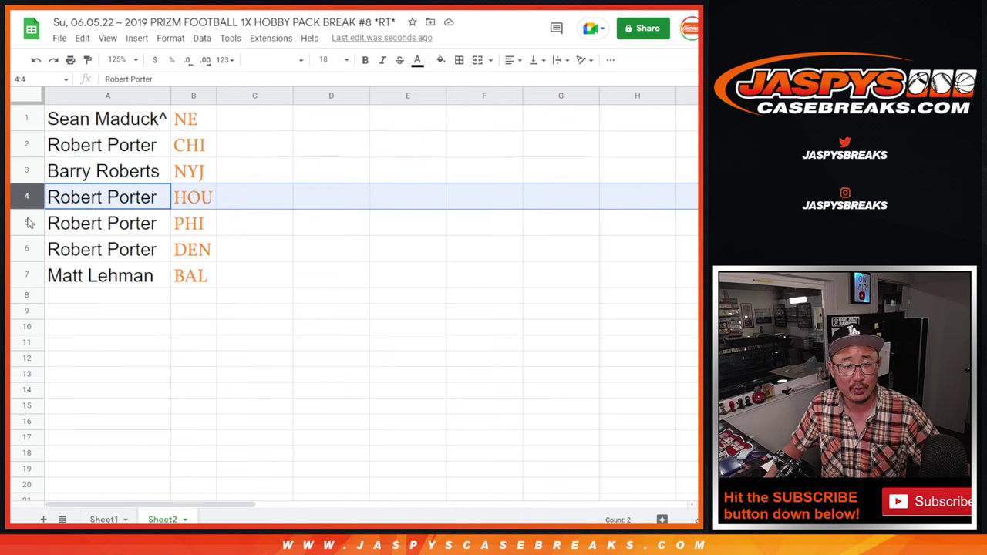
left_click(28, 224)
left_click(34, 249)
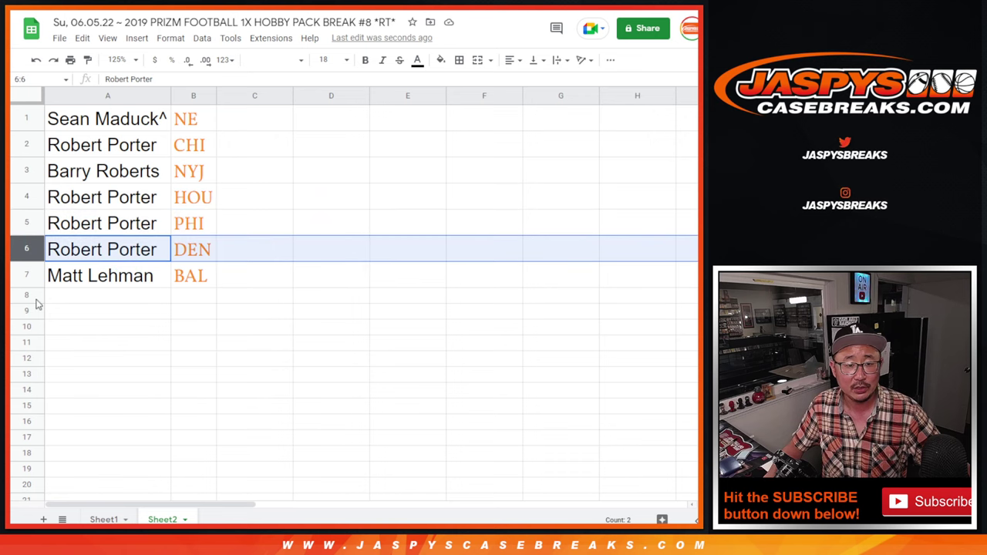
left_click(28, 275)
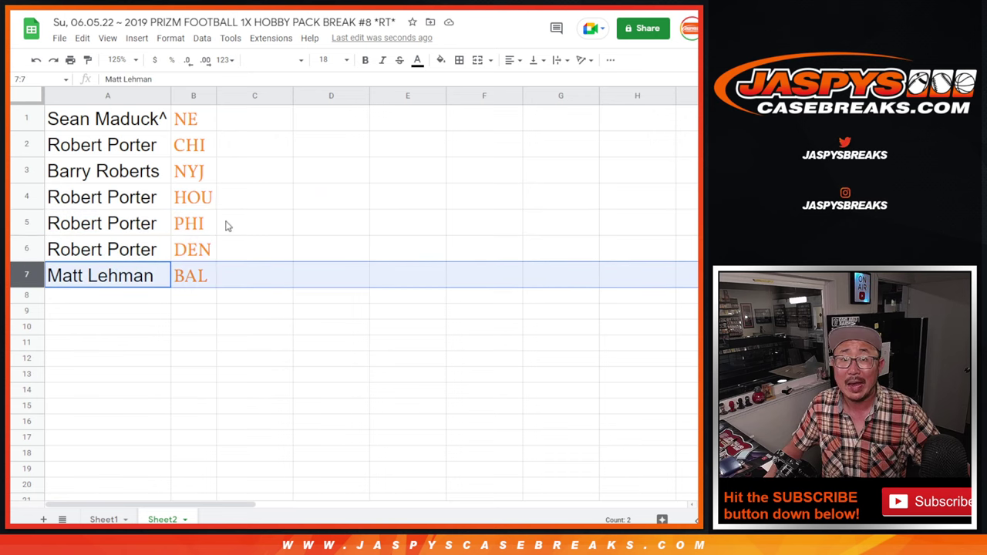
left_click(128, 117)
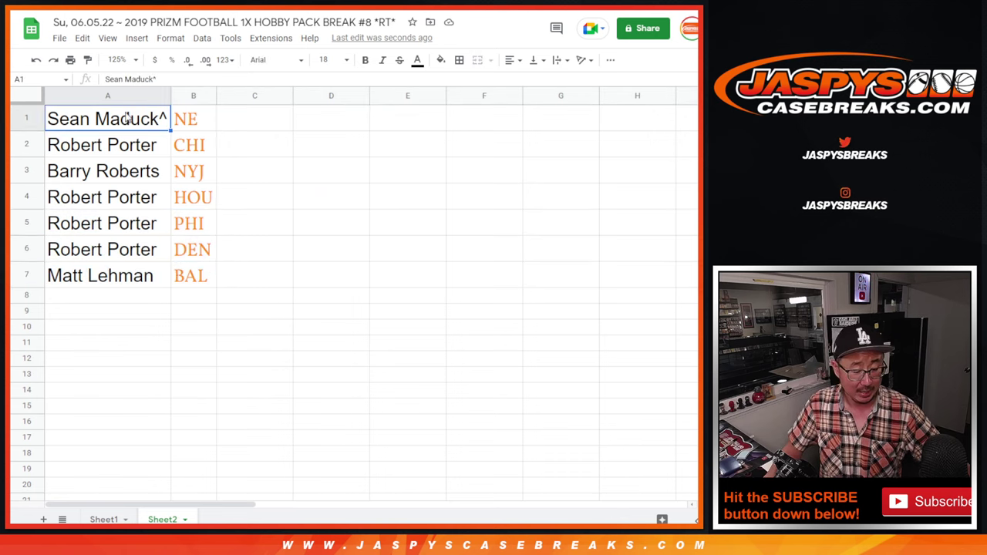